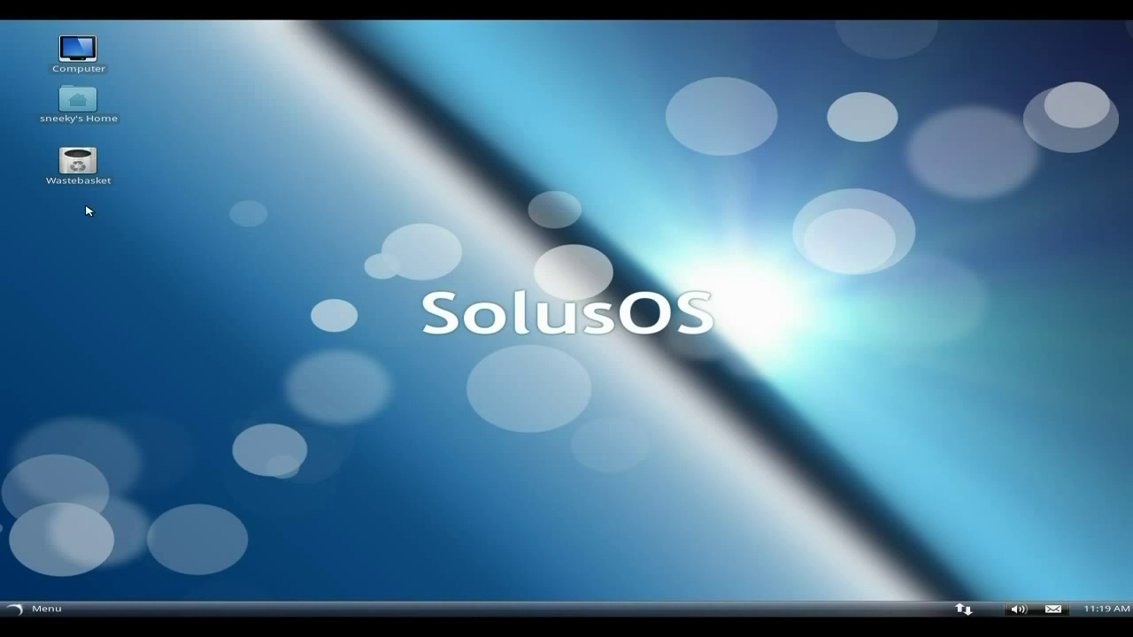
Browse the main menu's Places, Accessories and Graphics categories, ending on the Office applications list
{"action": "left_click", "coordinate": [37, 608]}
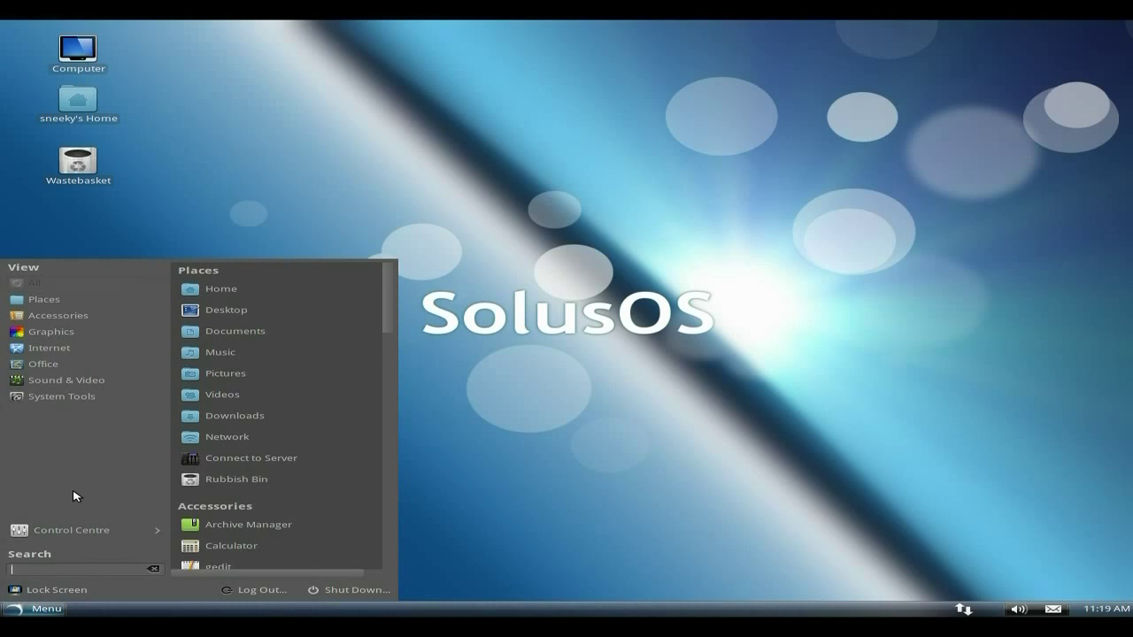
{"action": "left_click", "coordinate": [82, 301]}
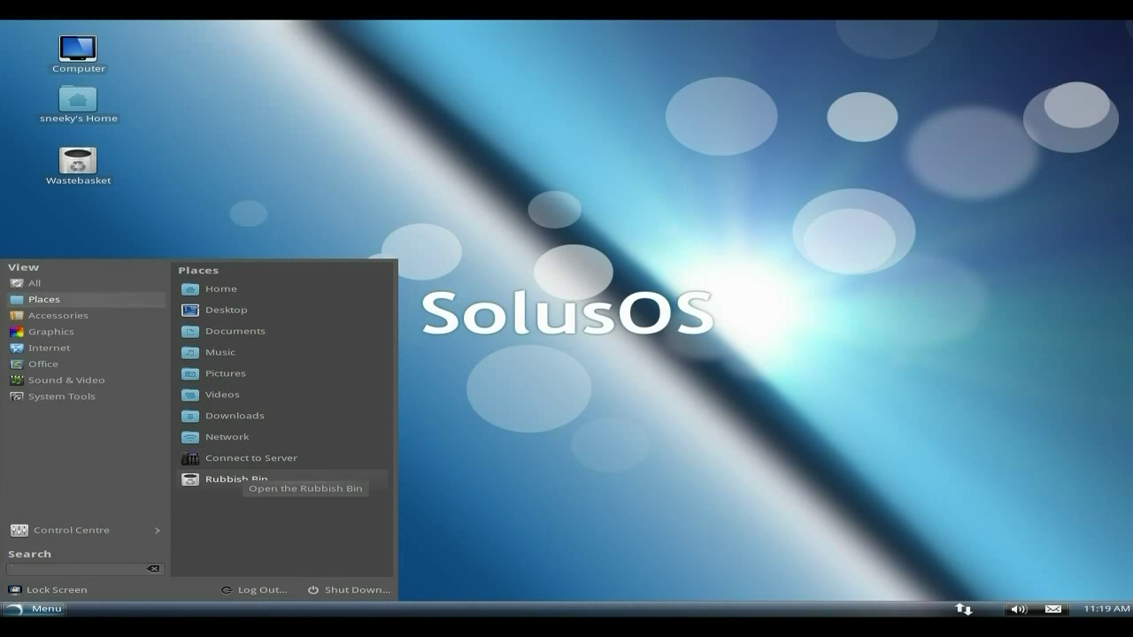
{"action": "mouse_move", "coordinate": [97, 320]}
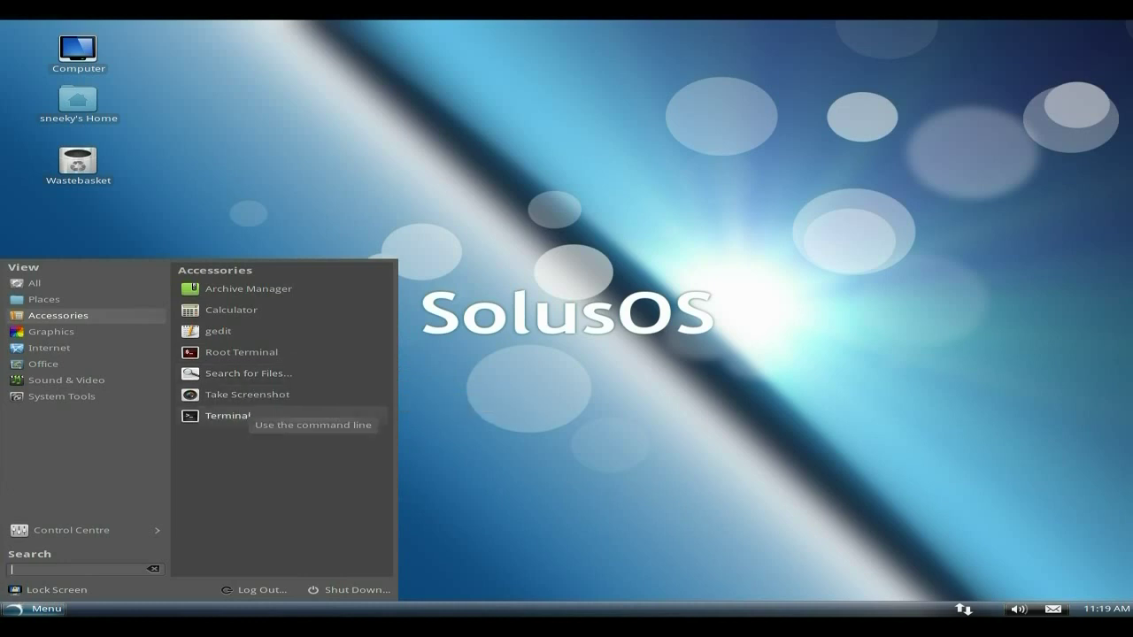
{"action": "mouse_move", "coordinate": [137, 333]}
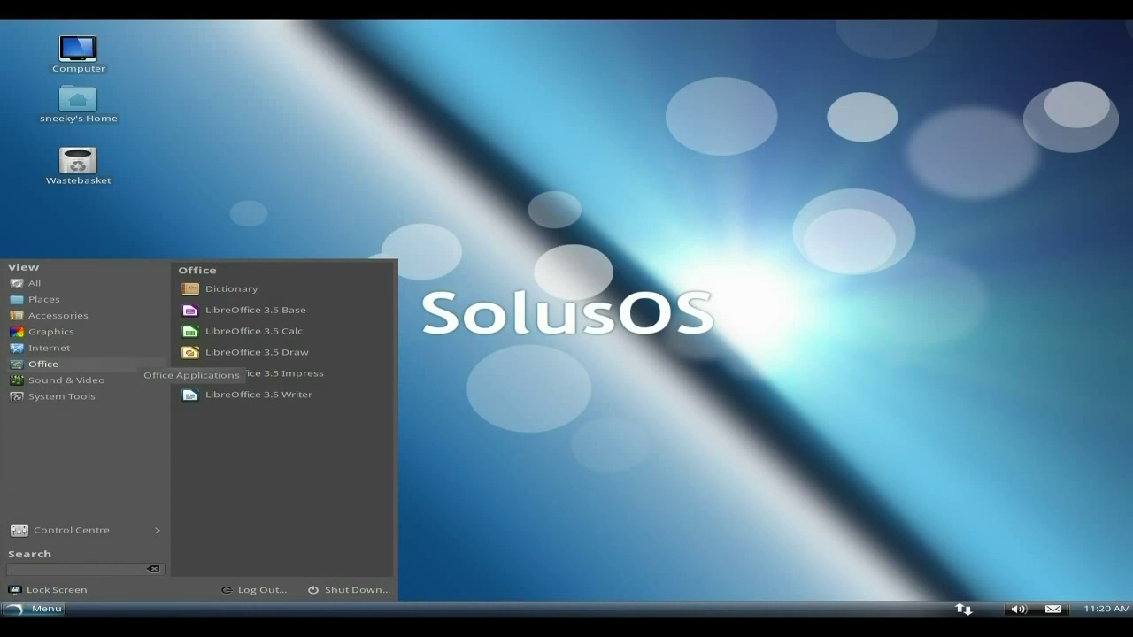
Launch LibreOffice 3.5 Writer with a blank Untitled 1 document, browse the font list, then close Writer
{"action": "left_click", "coordinate": [235, 393]}
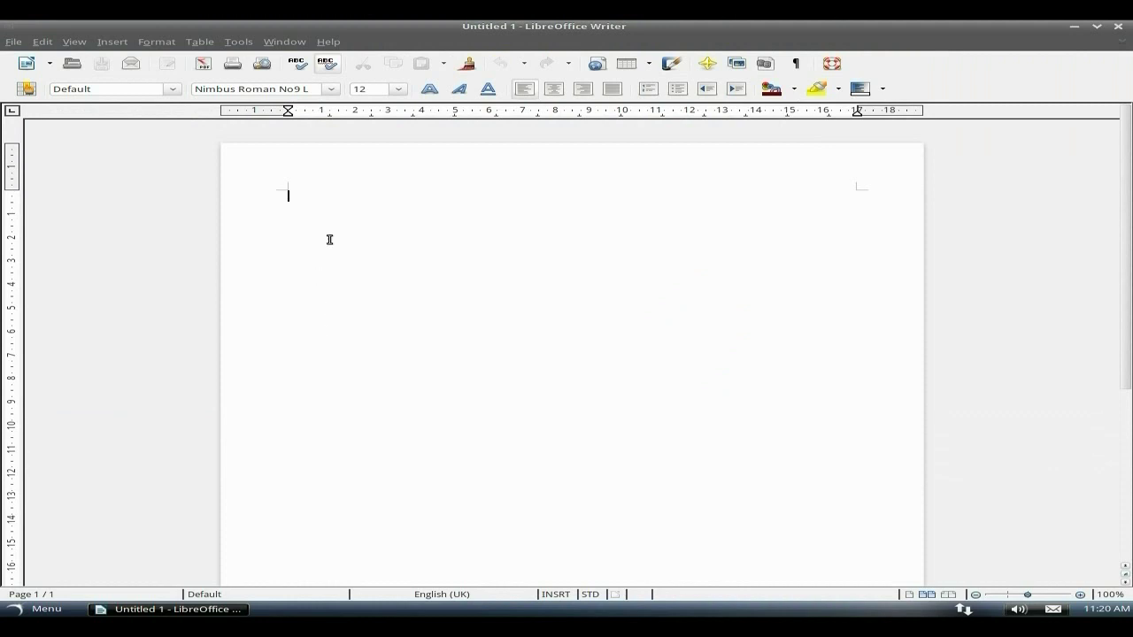
{"action": "left_click", "coordinate": [329, 92]}
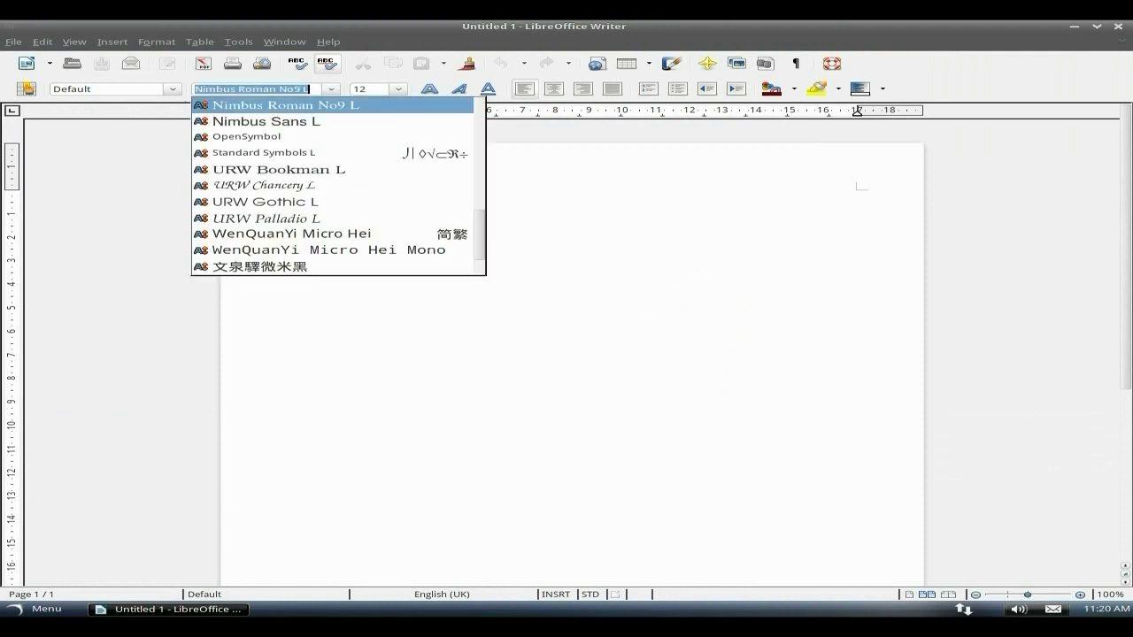
{"action": "left_click", "coordinate": [1078, 333]}
{"action": "left_click", "coordinate": [1117, 25]}
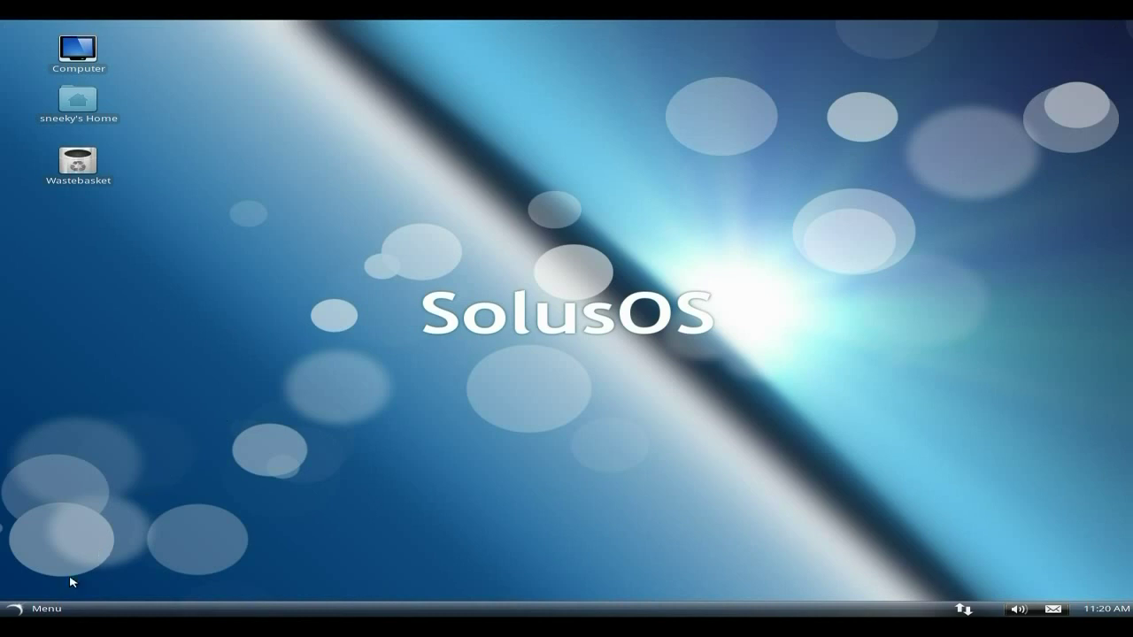
Open the main menu's Sound & Video category, listing Brasero through VLC media player
{"action": "left_click", "coordinate": [46, 609]}
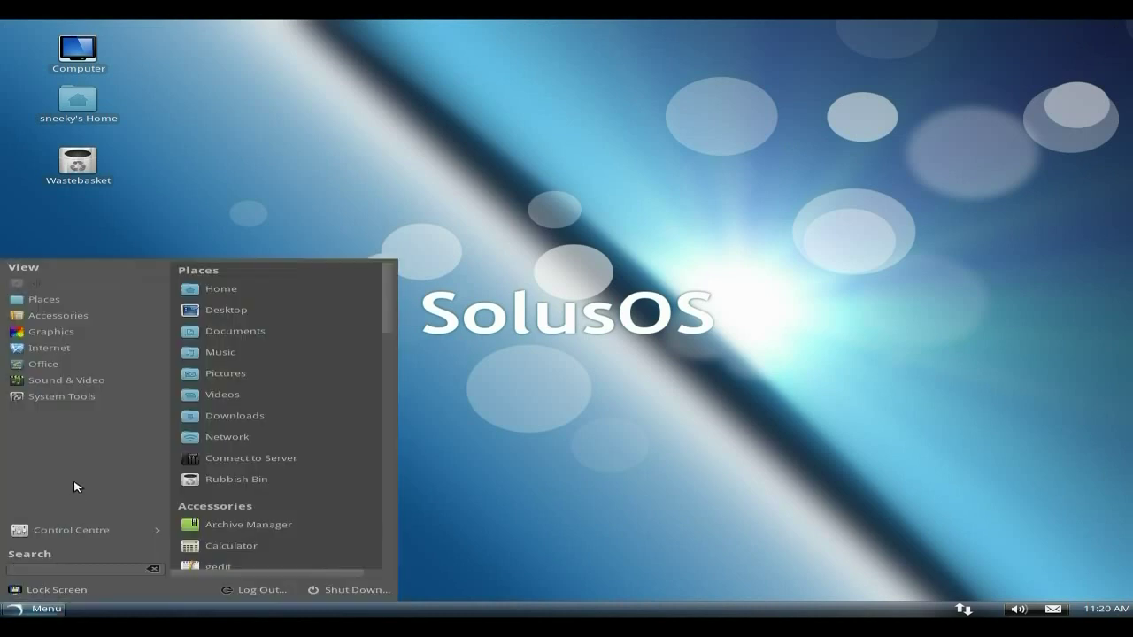
{"action": "mouse_move", "coordinate": [97, 372]}
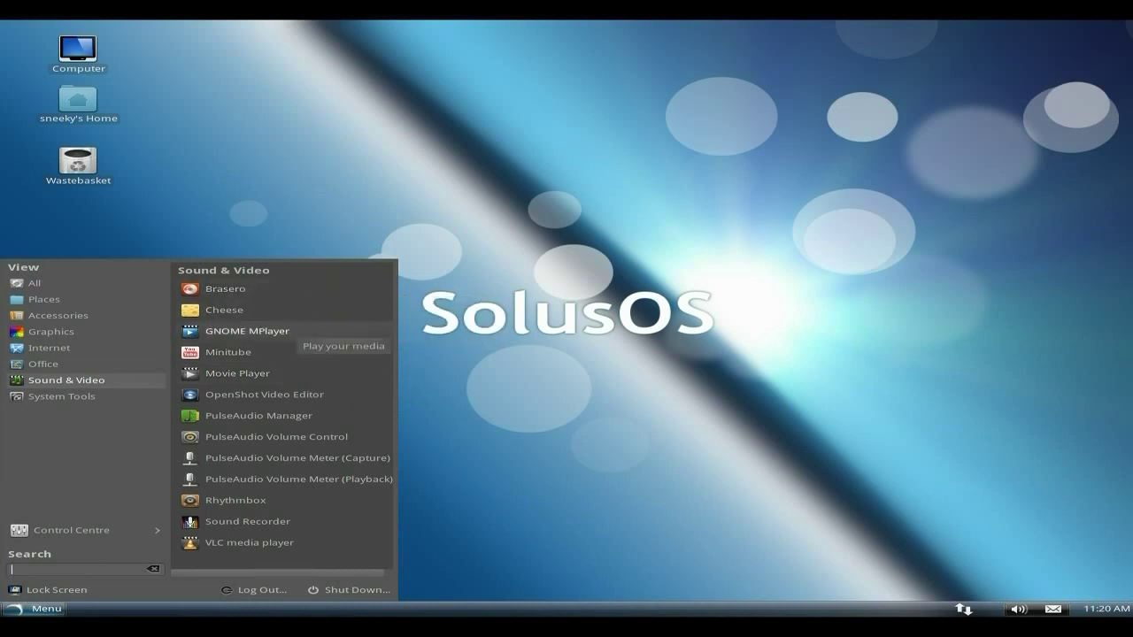
Launch Minitube, rerun the recent sneekylinux search and scroll through the resulting video playlist
{"action": "left_click", "coordinate": [286, 351]}
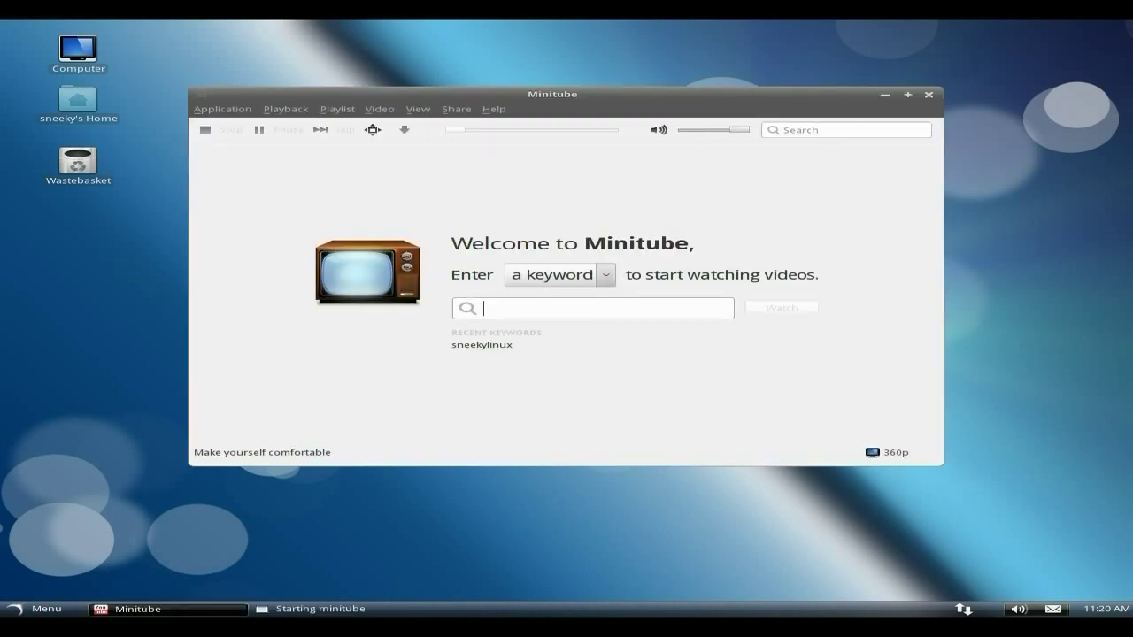
{"action": "left_click", "coordinate": [506, 345]}
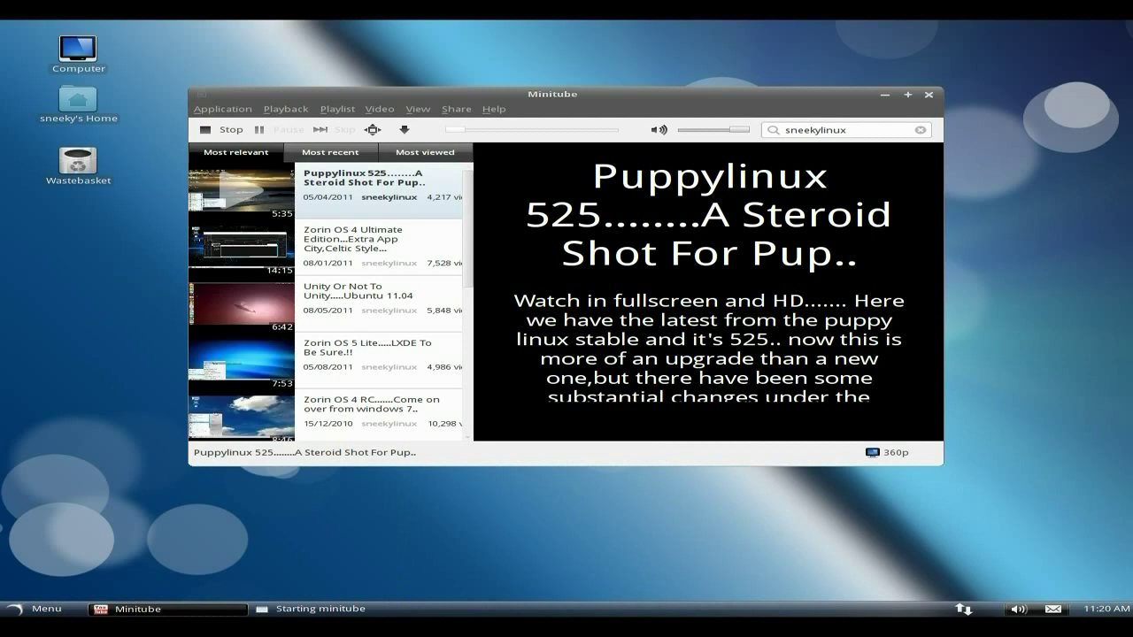
{"action": "scroll", "coordinate": [374, 345], "scroll_direction": "down", "scroll_amount": 4}
{"action": "scroll", "coordinate": [372, 328], "scroll_direction": "down", "scroll_amount": 2}
{"action": "scroll", "coordinate": [341, 321], "scroll_direction": "up", "scroll_amount": 4}
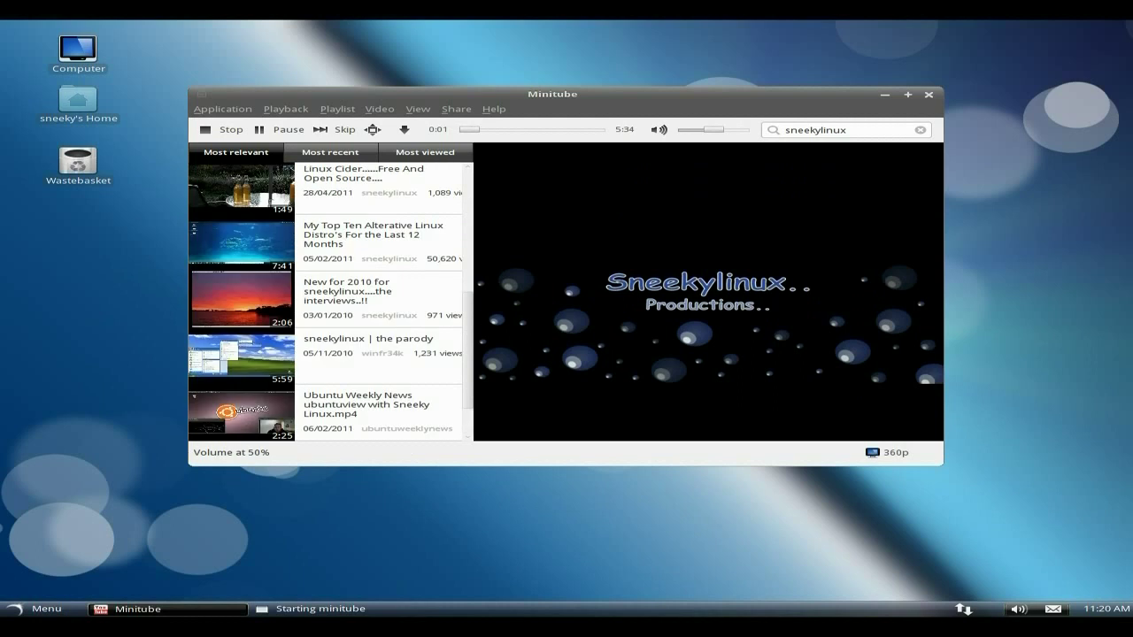
{"action": "scroll", "coordinate": [330, 304], "scroll_direction": "up", "scroll_amount": 2}
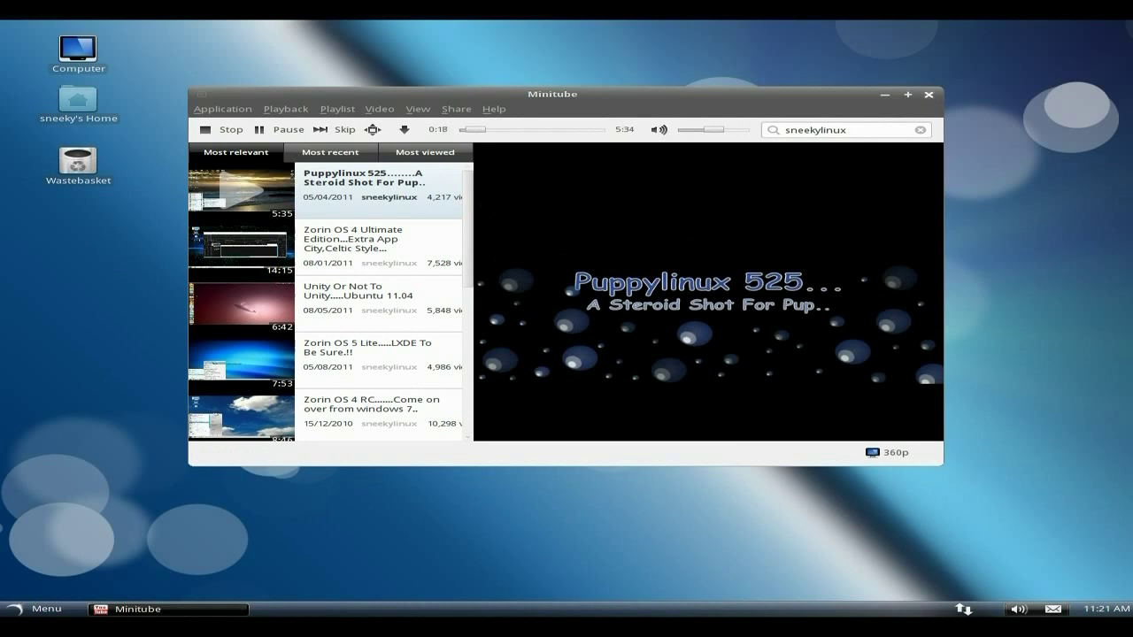
{"action": "left_click", "coordinate": [928, 95]}
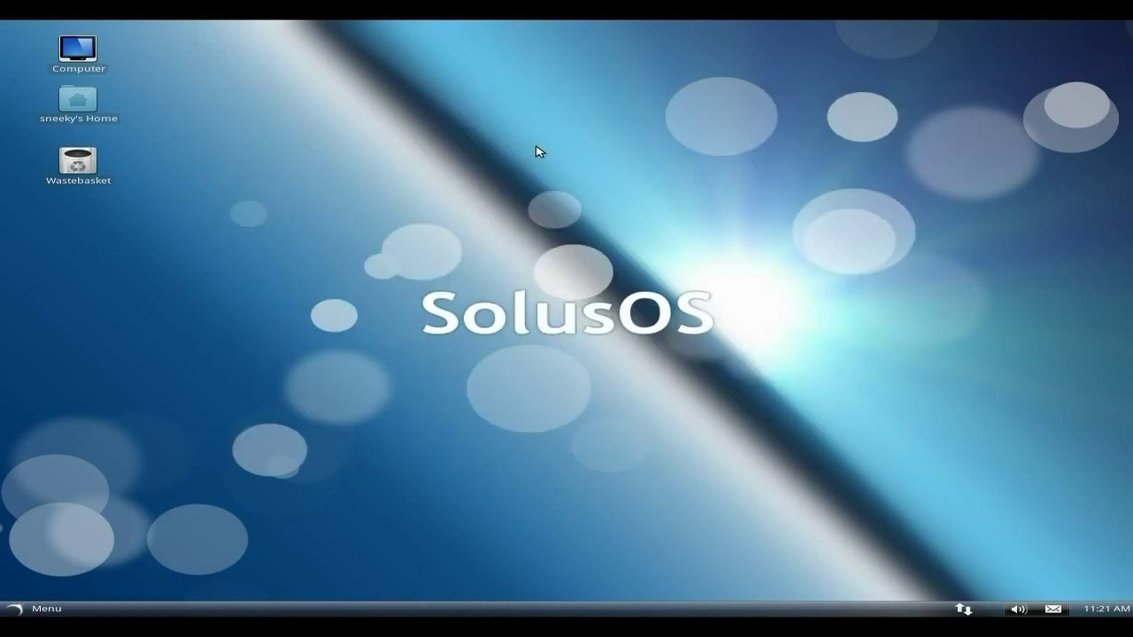
{"action": "left_click", "coordinate": [33, 608]}
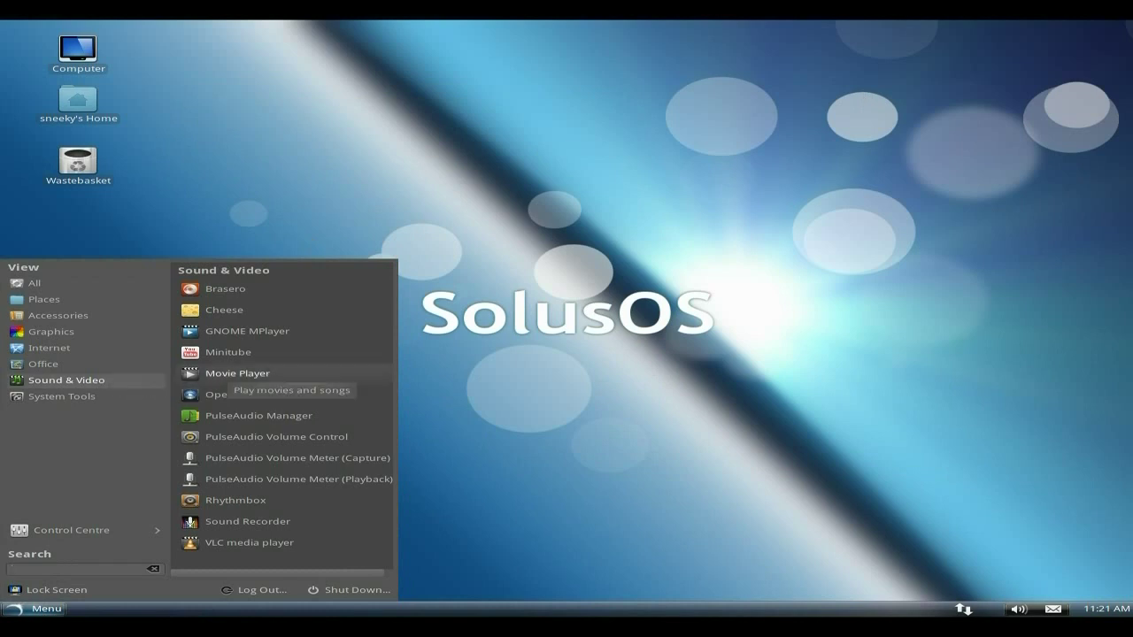
{"action": "left_click", "coordinate": [228, 396]}
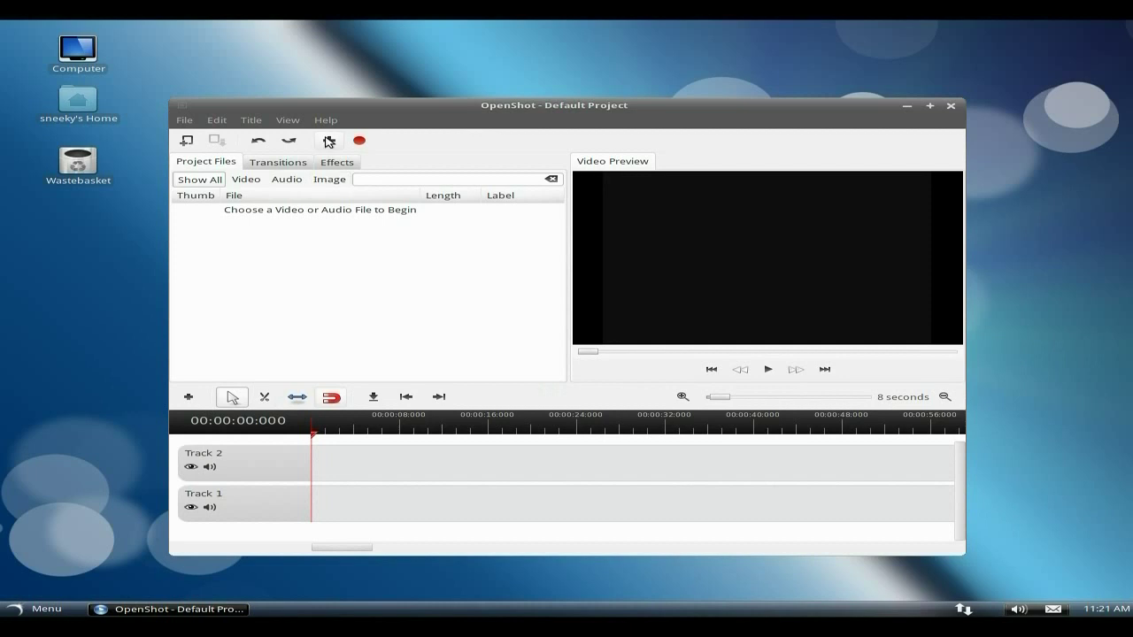
{"action": "left_click", "coordinate": [951, 106]}
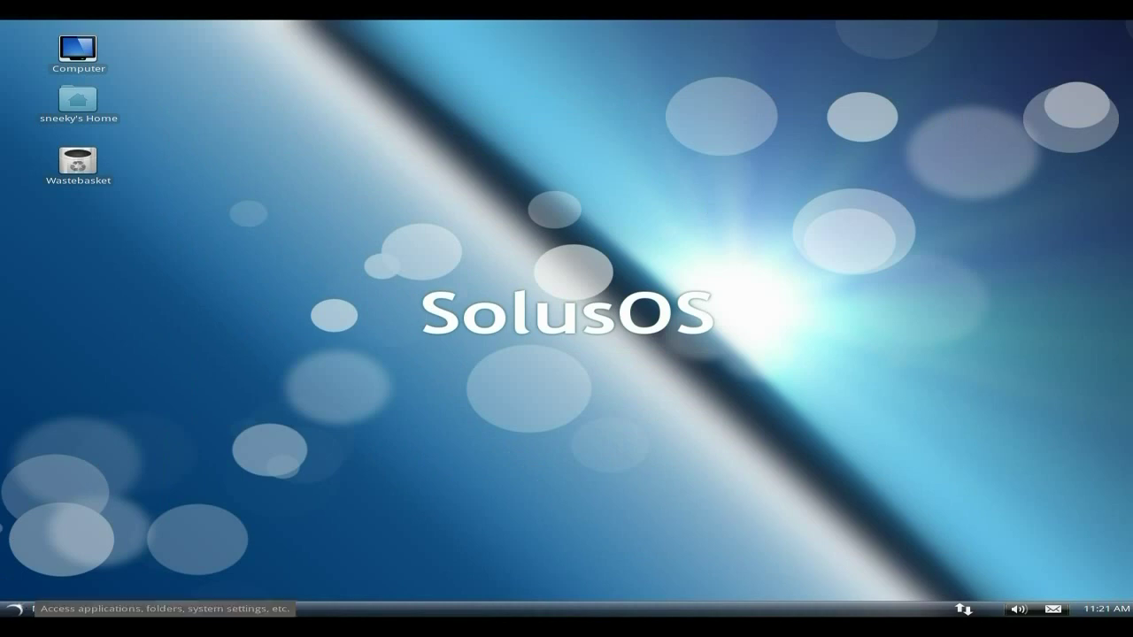
Launch System Monitor from the menu's System Tools to see CPU, memory and network history
{"action": "left_click", "coordinate": [13, 609]}
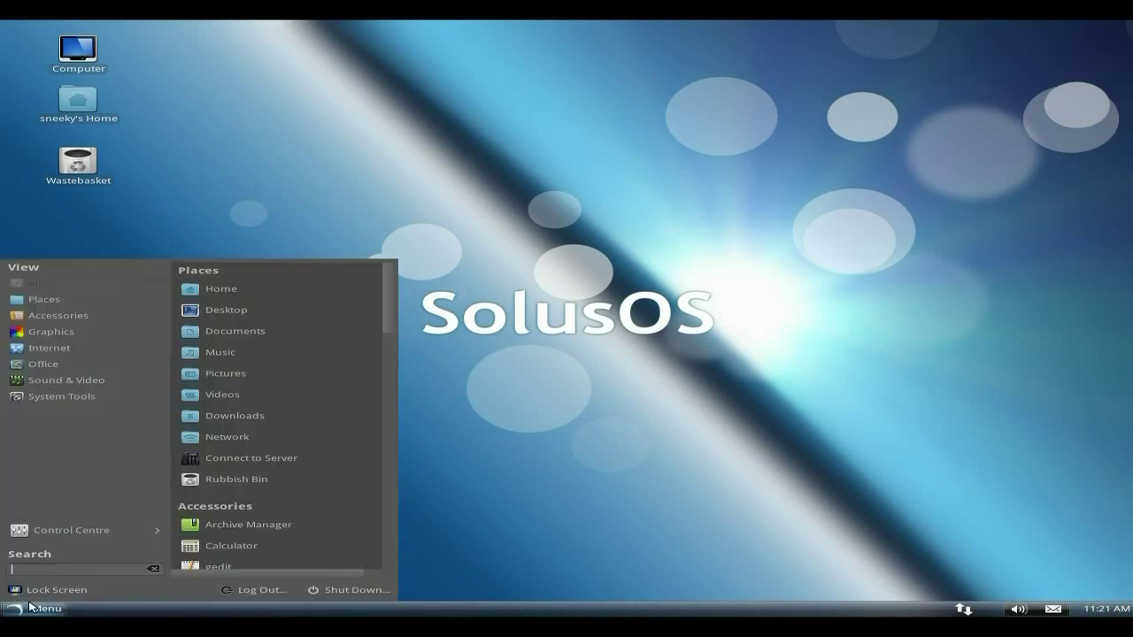
{"action": "mouse_move", "coordinate": [94, 387]}
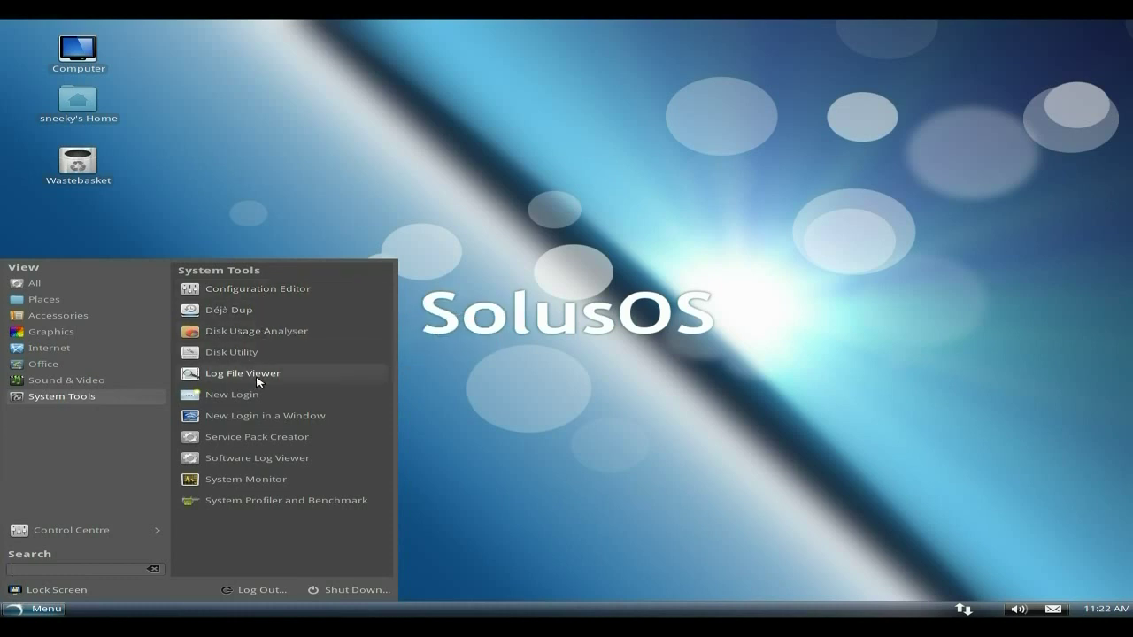
{"action": "left_click", "coordinate": [246, 479]}
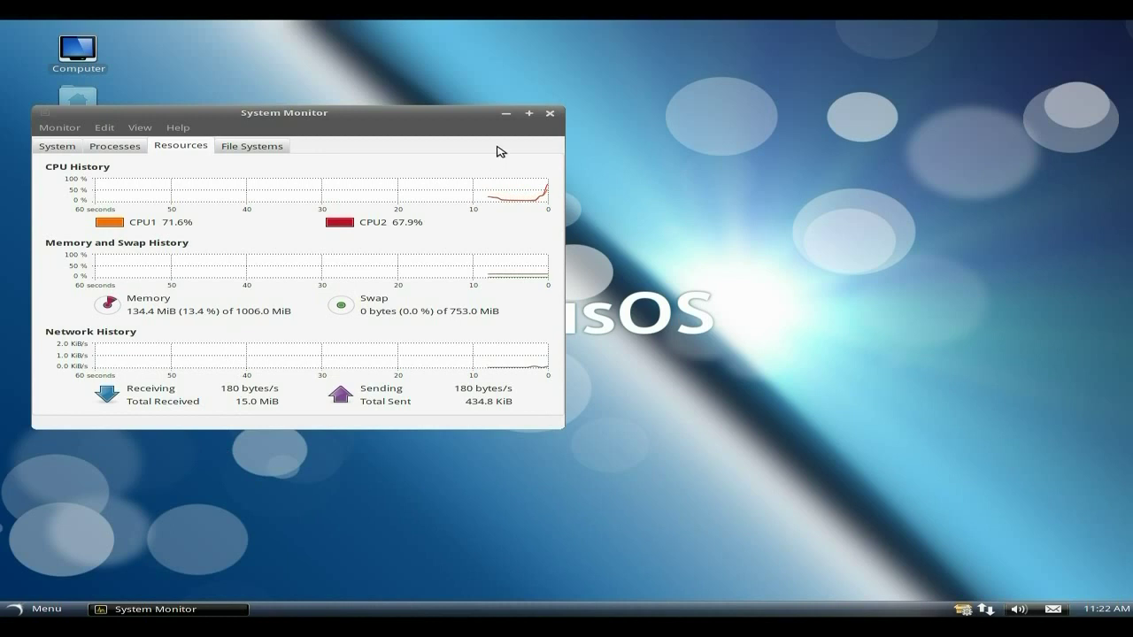
{"action": "left_click", "coordinate": [548, 114]}
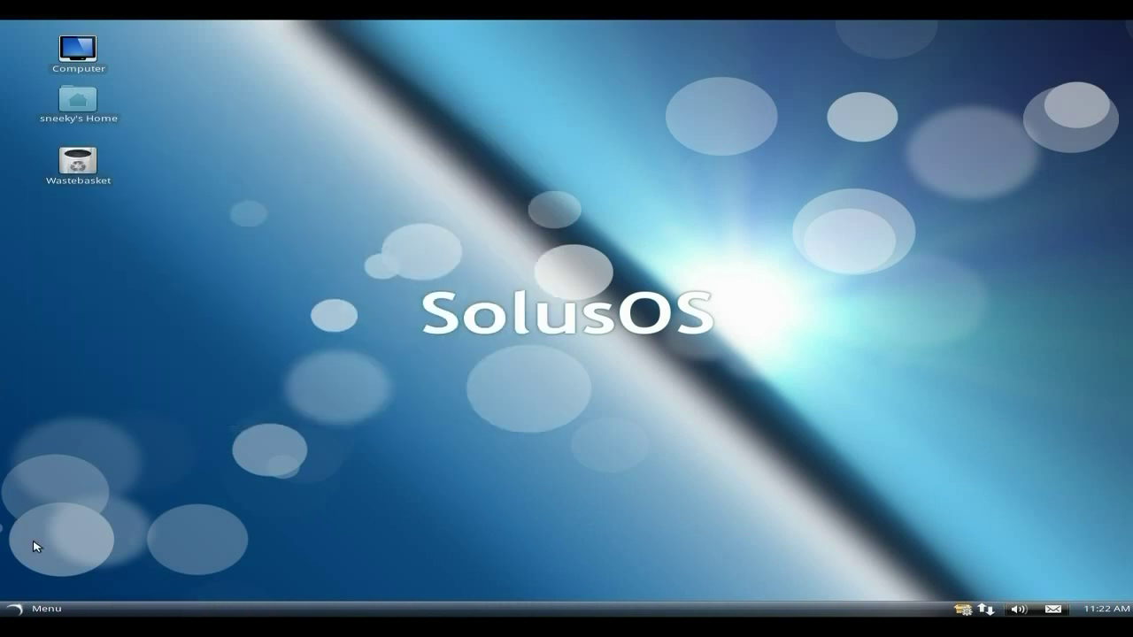
Open Desktop Settings from the Control Centre and review its window and Interface icon and toolbar options
{"action": "left_click", "coordinate": [44, 607]}
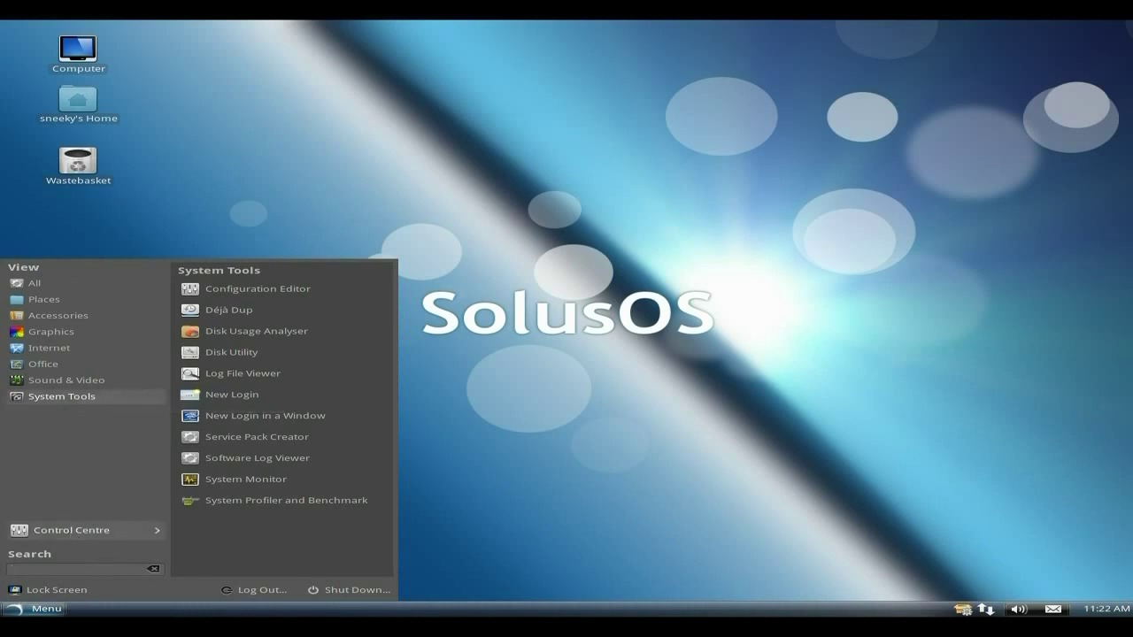
{"action": "left_click", "coordinate": [118, 530]}
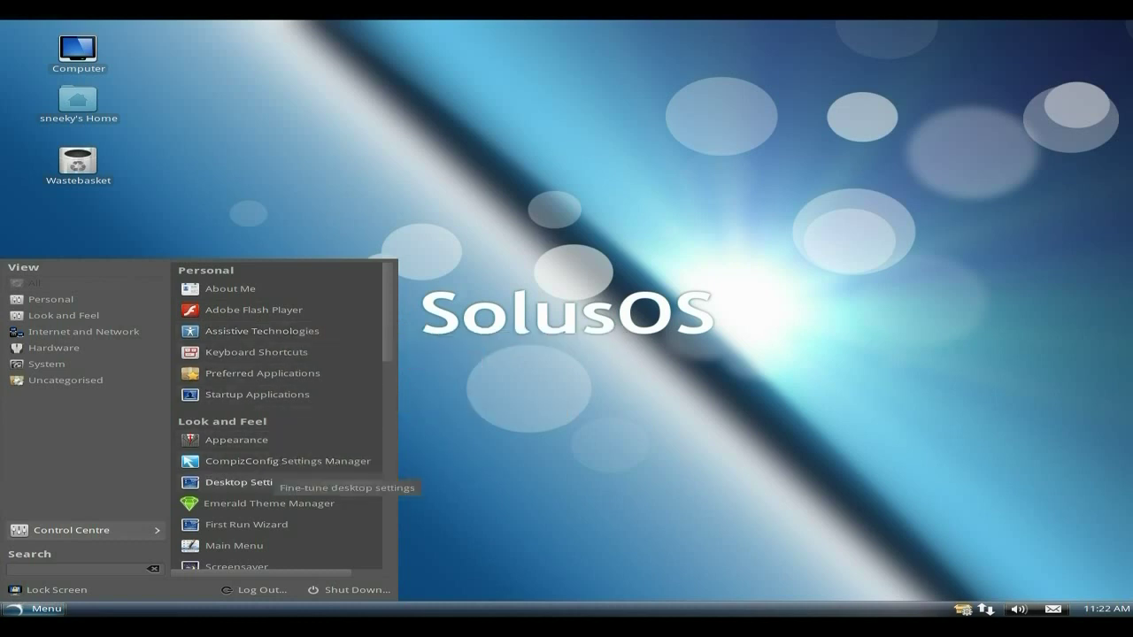
{"action": "left_click", "coordinate": [263, 479]}
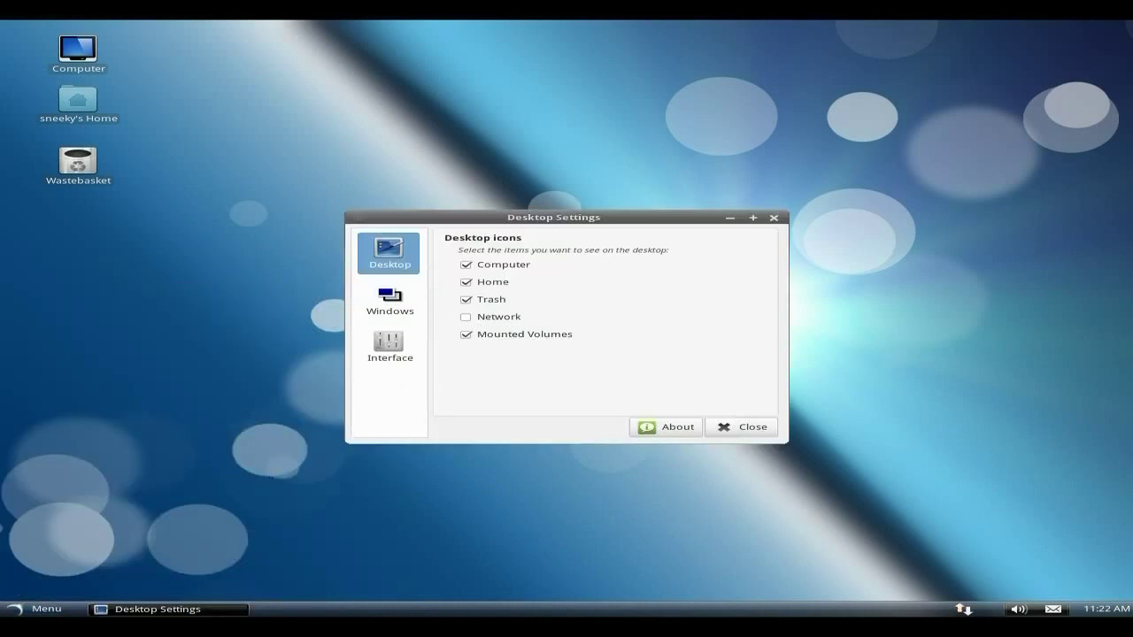
{"action": "left_click", "coordinate": [398, 312]}
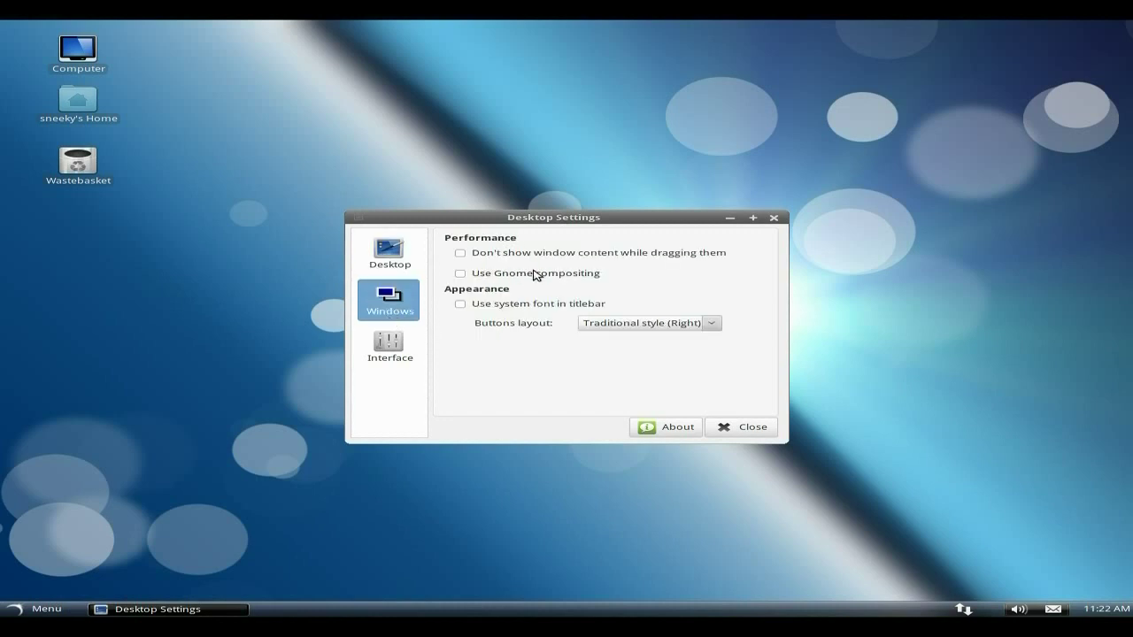
{"action": "left_click", "coordinate": [396, 352]}
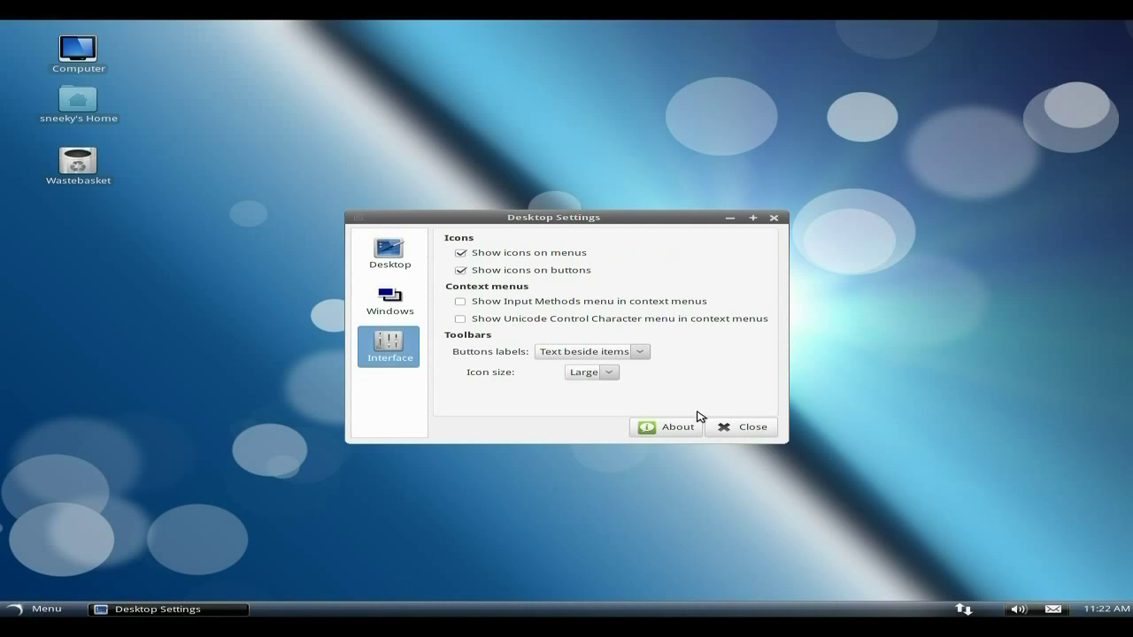
{"action": "left_click", "coordinate": [744, 427]}
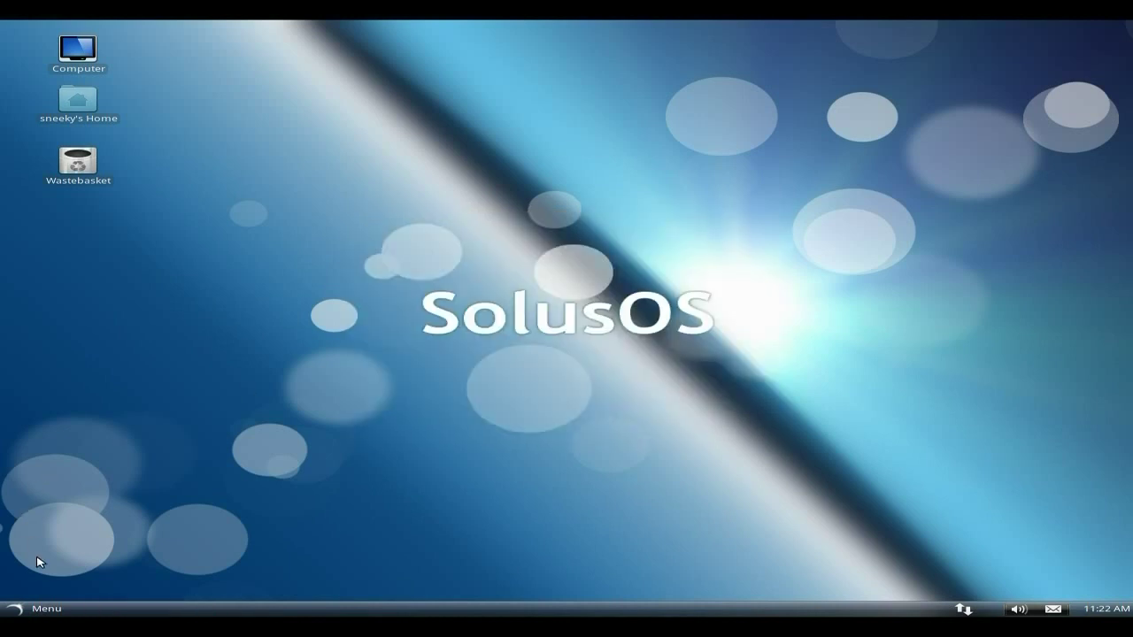
{"action": "left_click", "coordinate": [40, 607]}
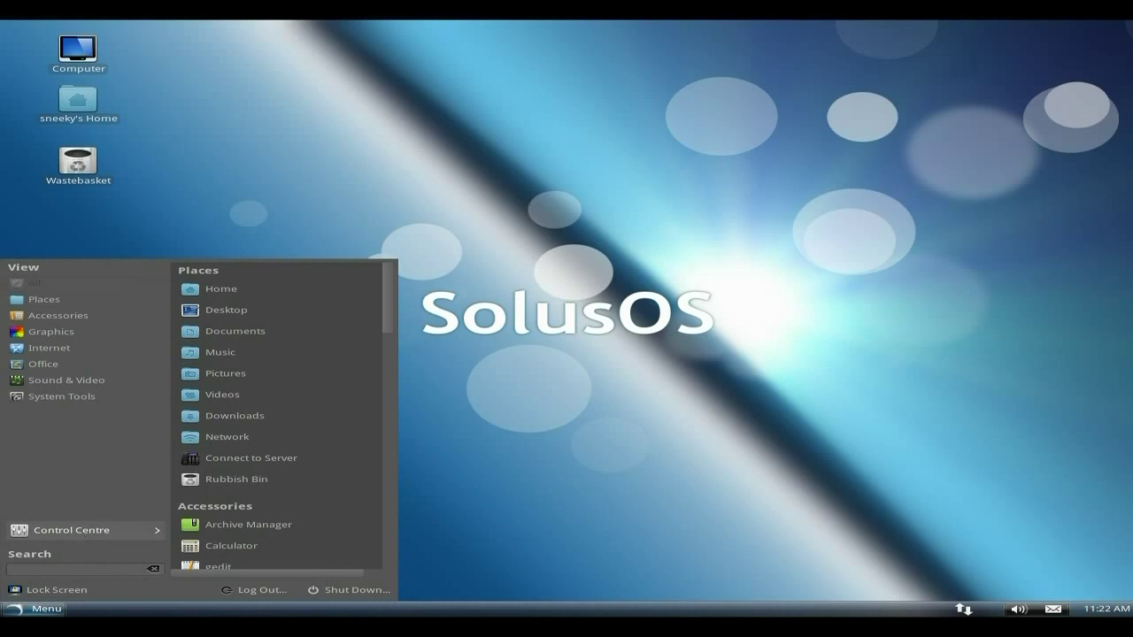
{"action": "left_click", "coordinate": [75, 534]}
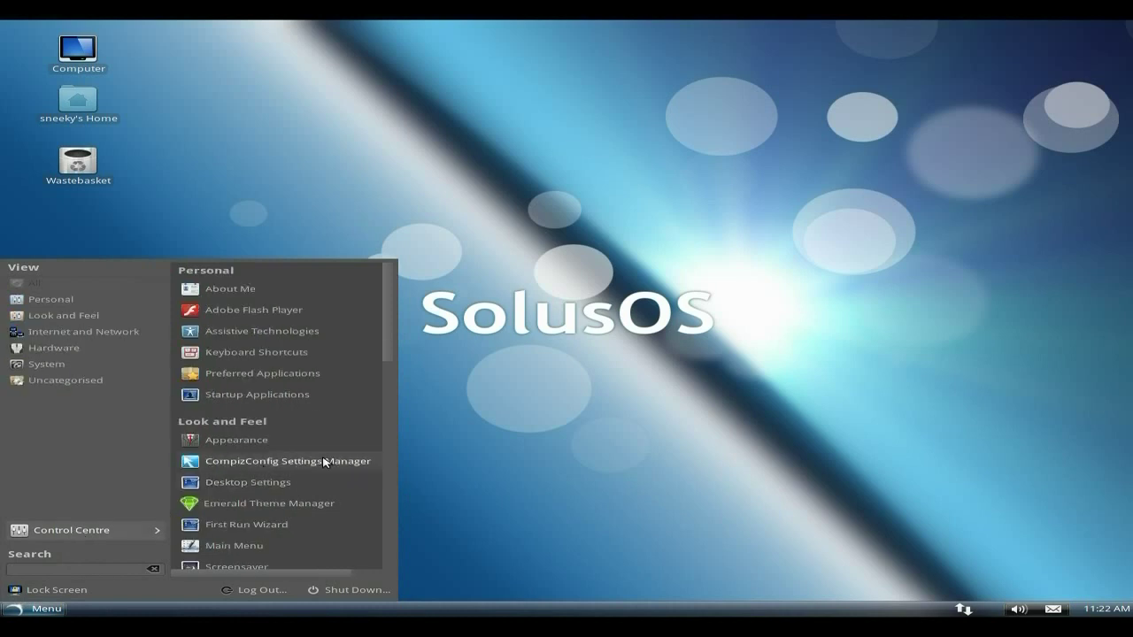
{"action": "scroll", "coordinate": [324, 460], "scroll_direction": "down", "scroll_amount": 2}
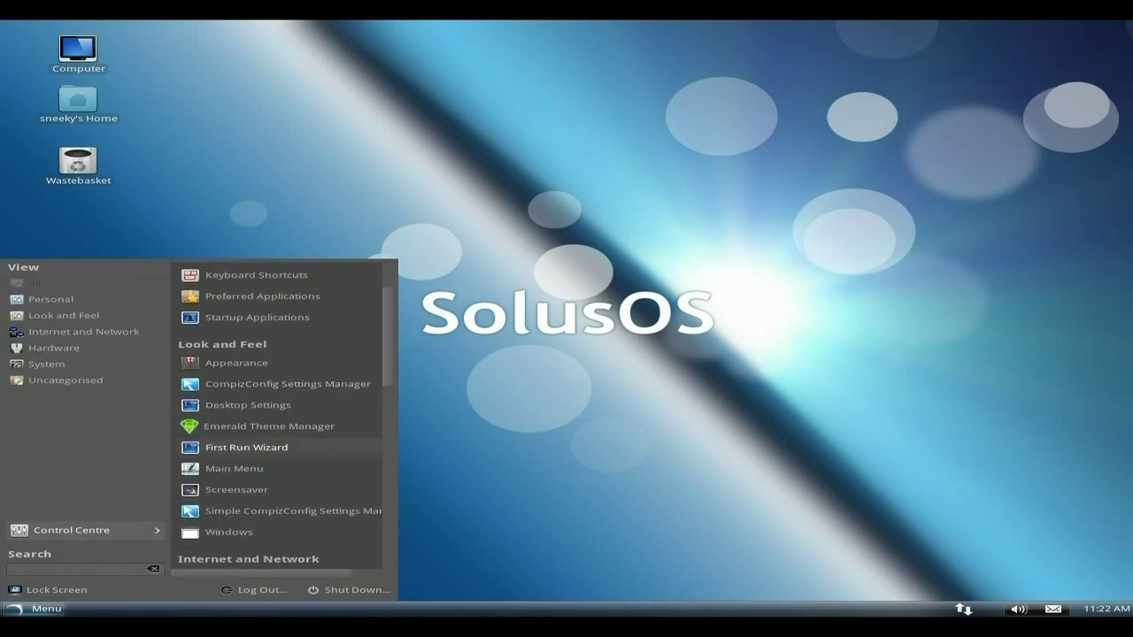
{"action": "left_click", "coordinate": [272, 449]}
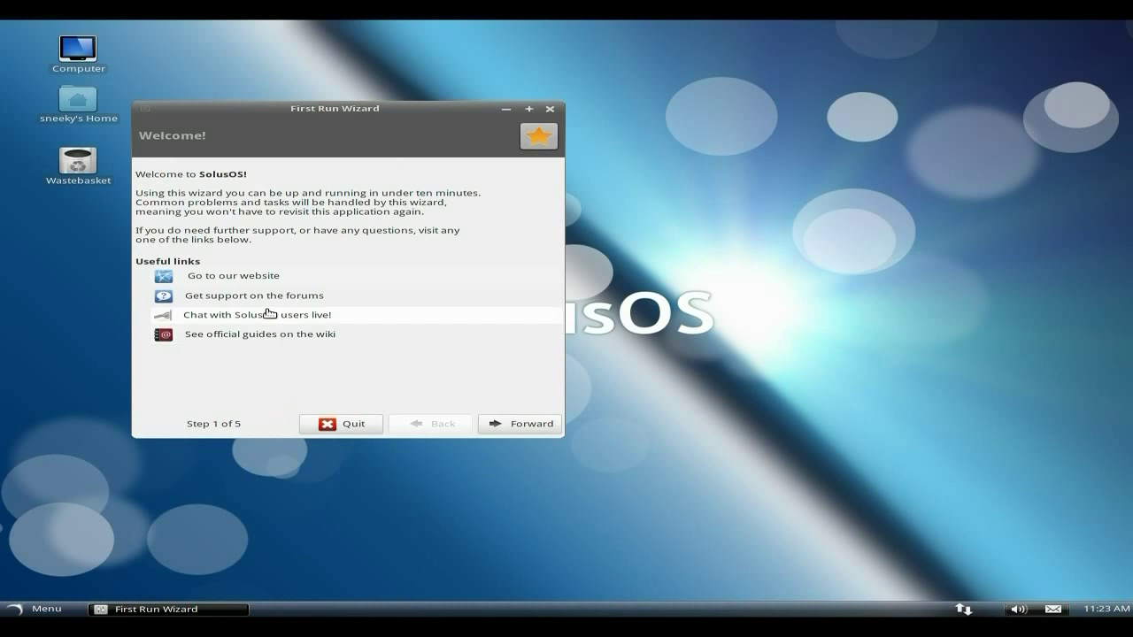
{"action": "left_click", "coordinate": [516, 426]}
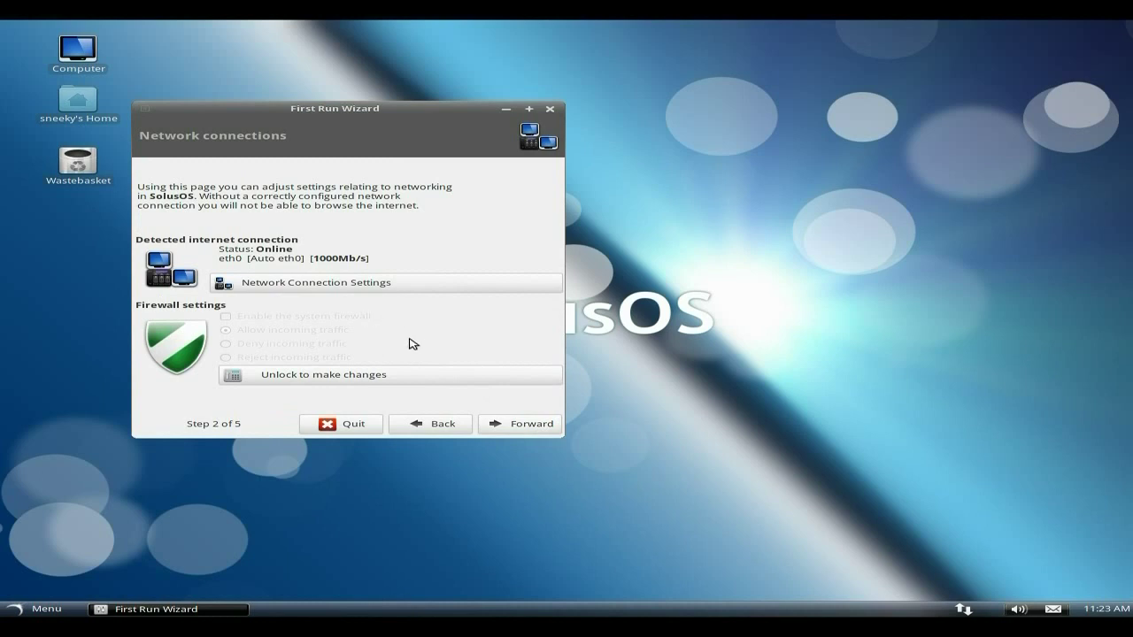
{"action": "left_click", "coordinate": [501, 425]}
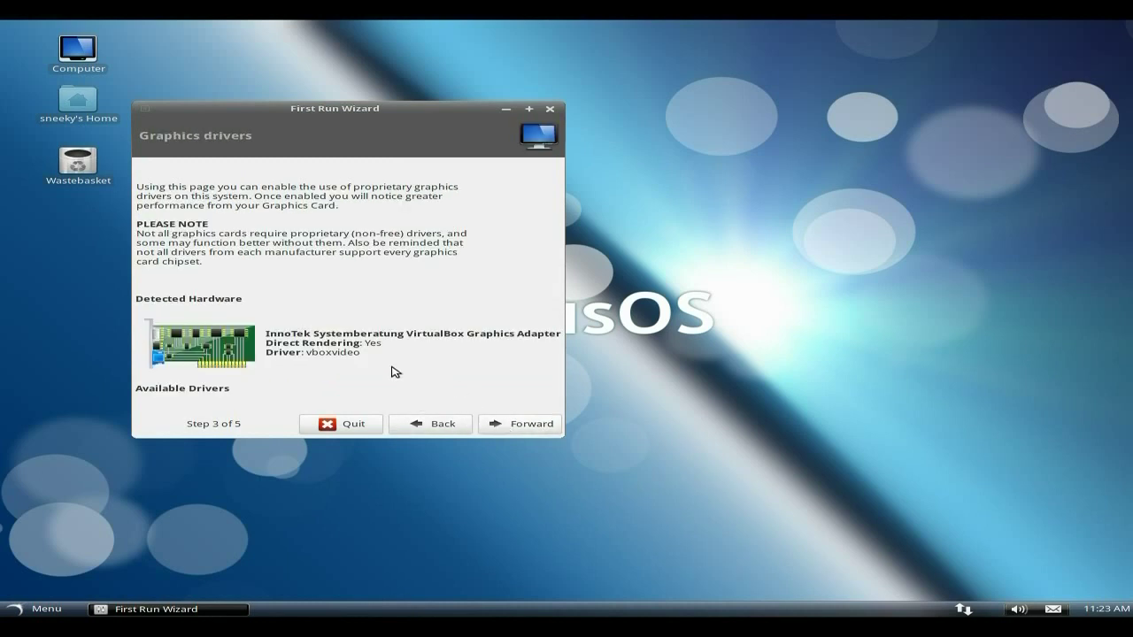
{"action": "left_click", "coordinate": [528, 428]}
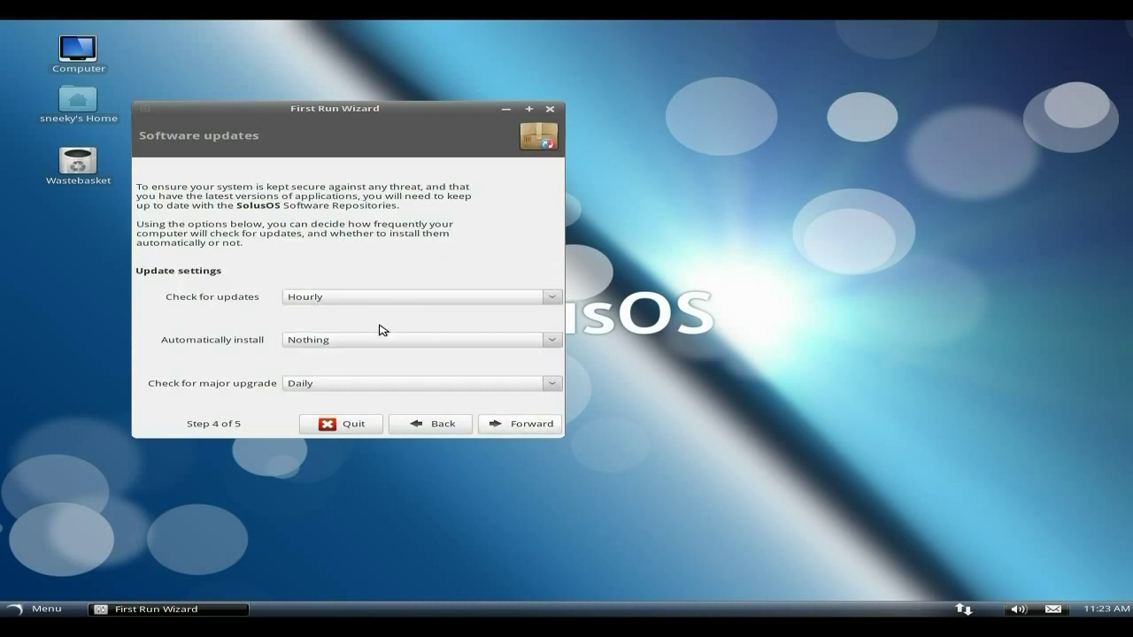
{"action": "left_click", "coordinate": [511, 427]}
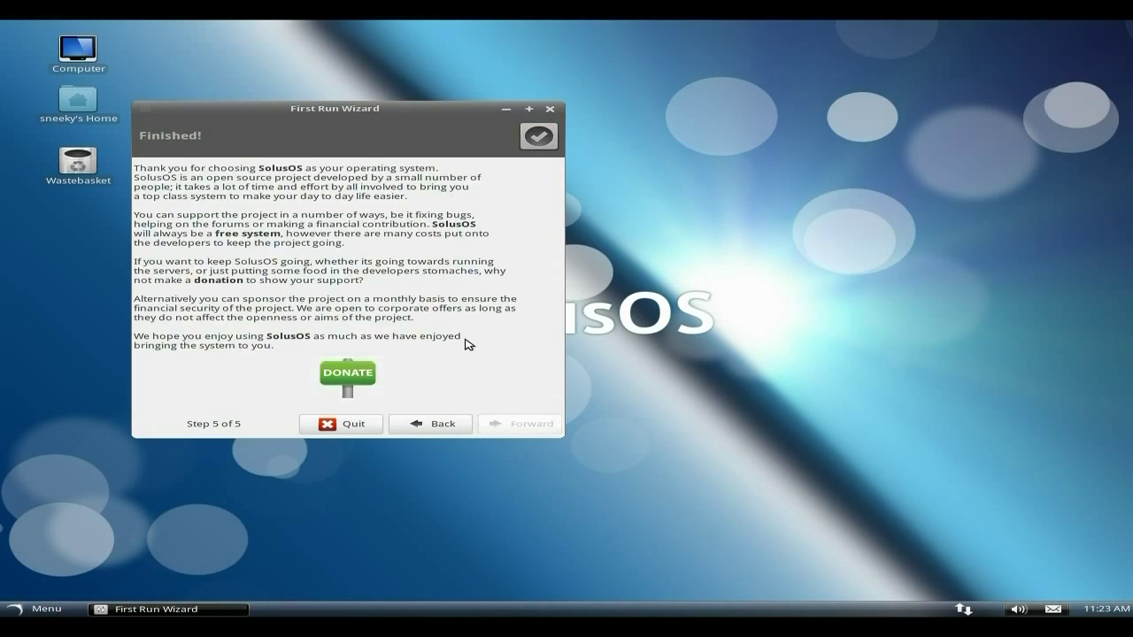
{"action": "left_click", "coordinate": [550, 110]}
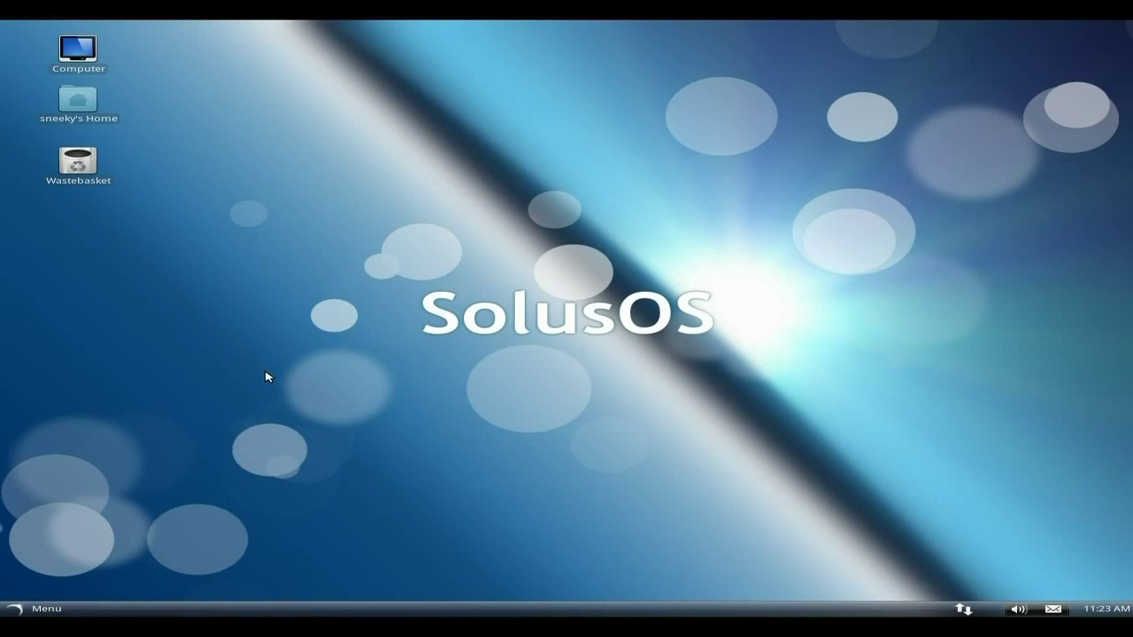
Launch Add/Remove Software from the System section of the Control Centre
{"action": "left_click", "coordinate": [44, 610]}
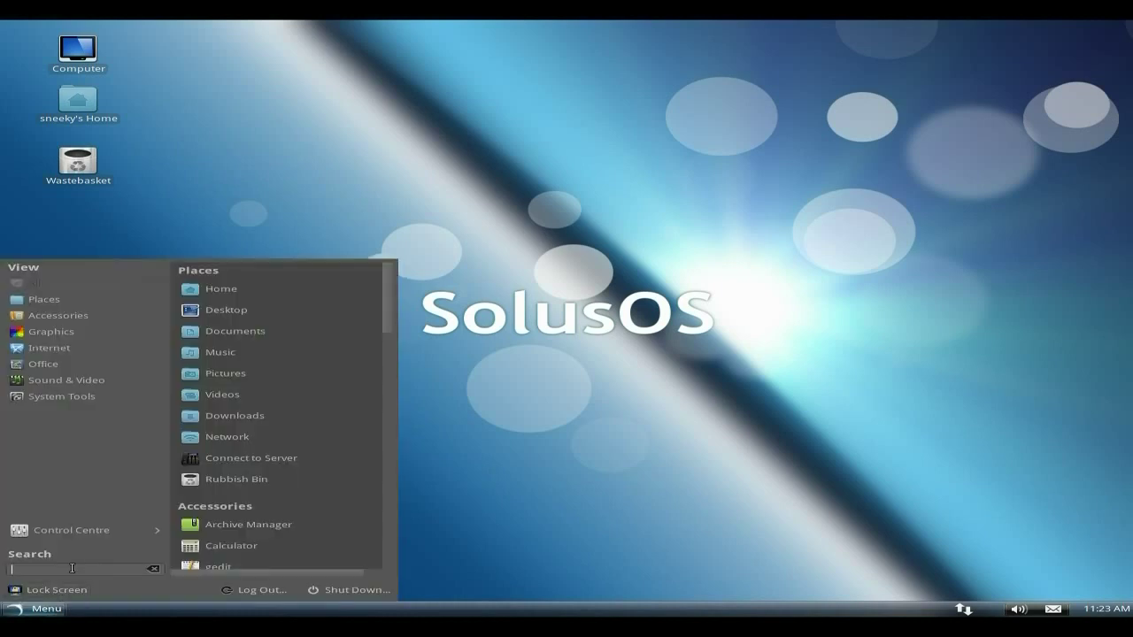
{"action": "left_click", "coordinate": [84, 533]}
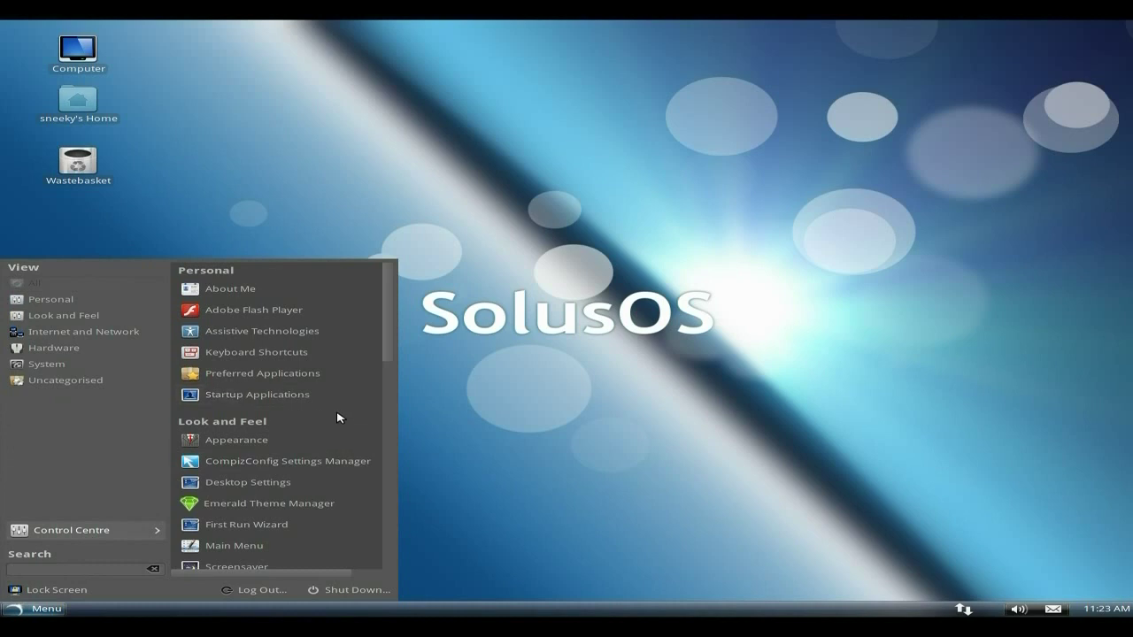
{"action": "scroll", "coordinate": [339, 420], "scroll_direction": "down", "scroll_amount": 8}
{"action": "scroll", "coordinate": [333, 417], "scroll_direction": "down", "scroll_amount": 1}
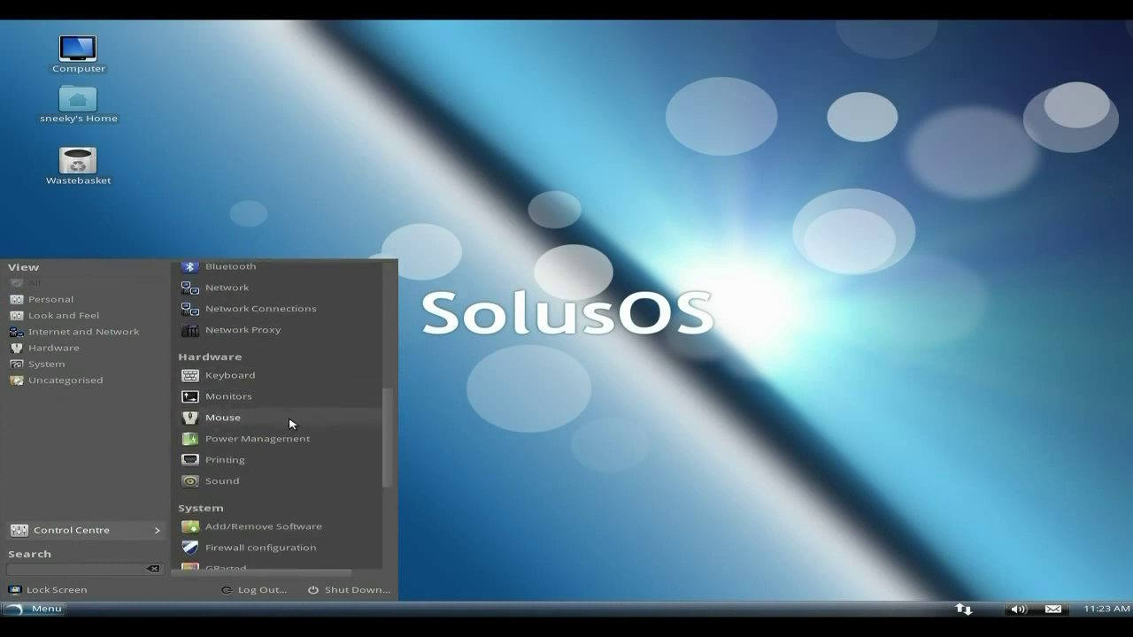
{"action": "scroll", "coordinate": [296, 425], "scroll_direction": "down", "scroll_amount": 2}
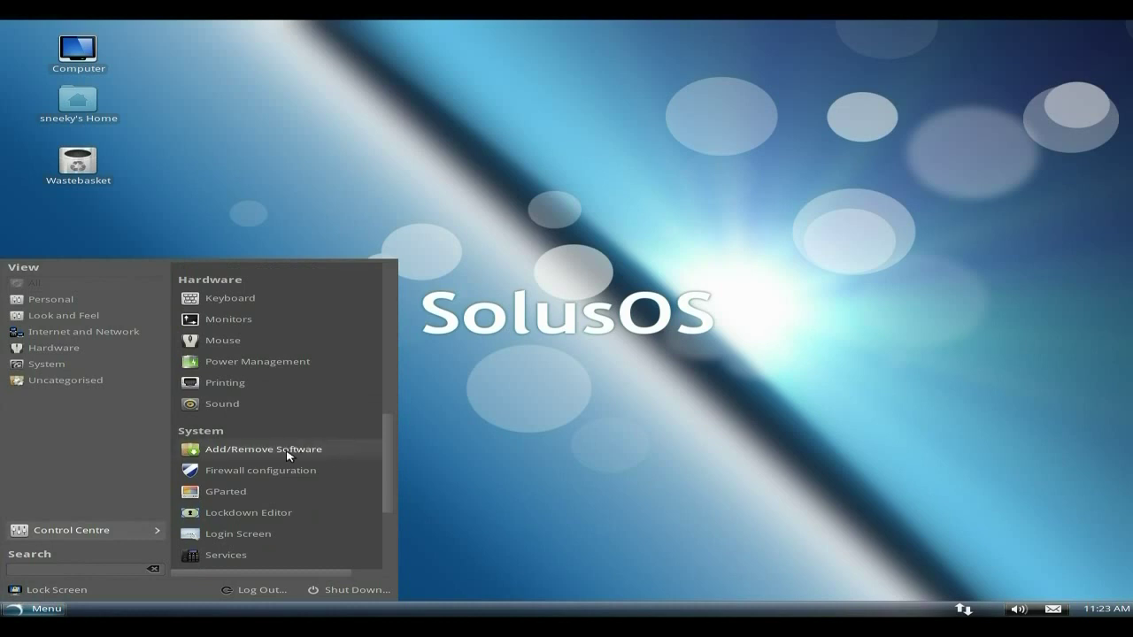
{"action": "scroll", "coordinate": [282, 456], "scroll_direction": "down", "scroll_amount": 4}
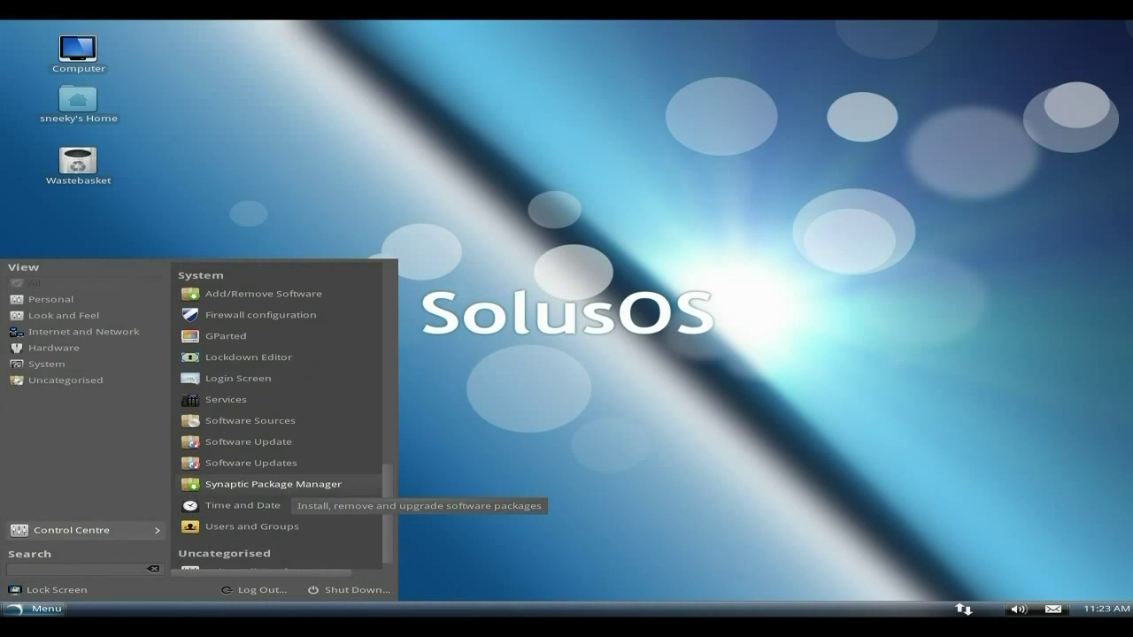
{"action": "left_click", "coordinate": [296, 294]}
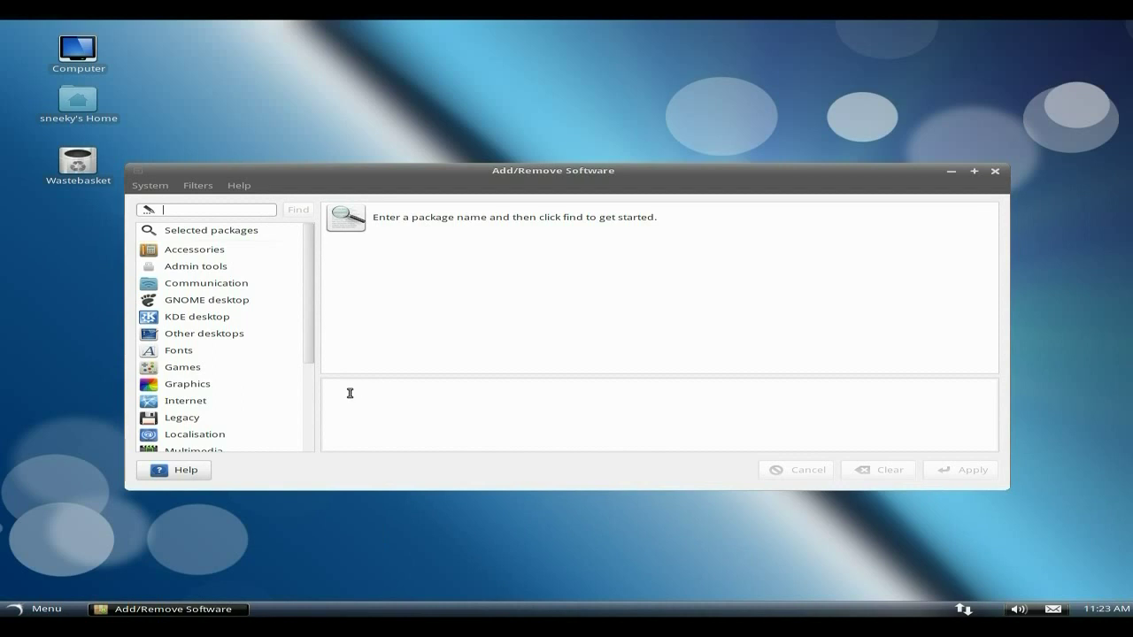
View the package manager's Help > About version information and close it
{"action": "left_click", "coordinate": [239, 185]}
{"action": "left_click", "coordinate": [263, 212]}
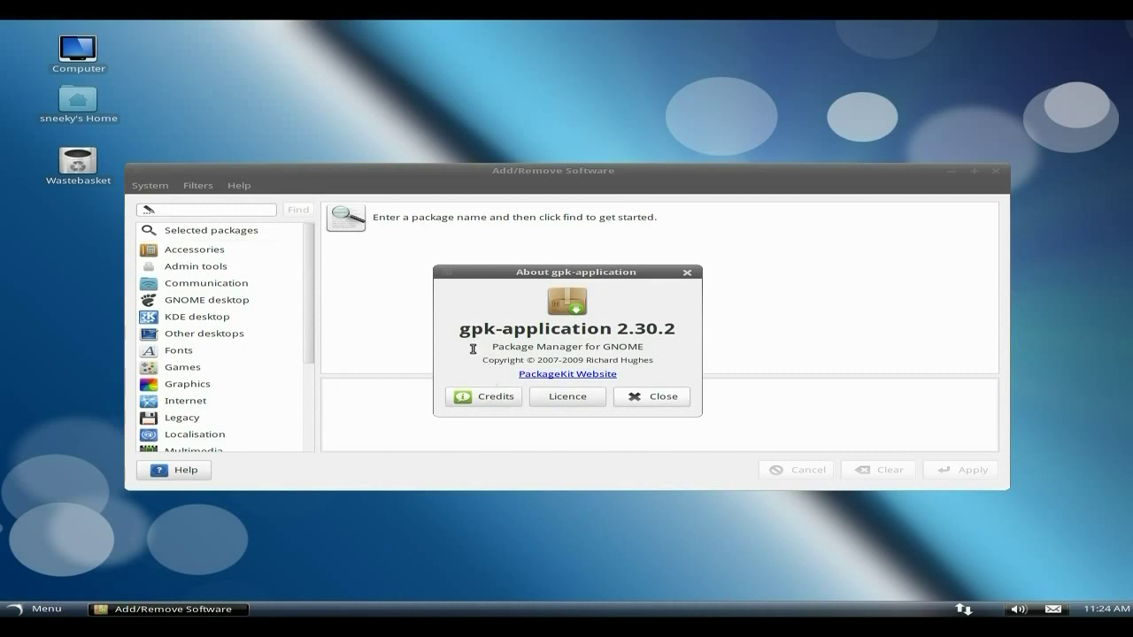
{"action": "left_click", "coordinate": [651, 400]}
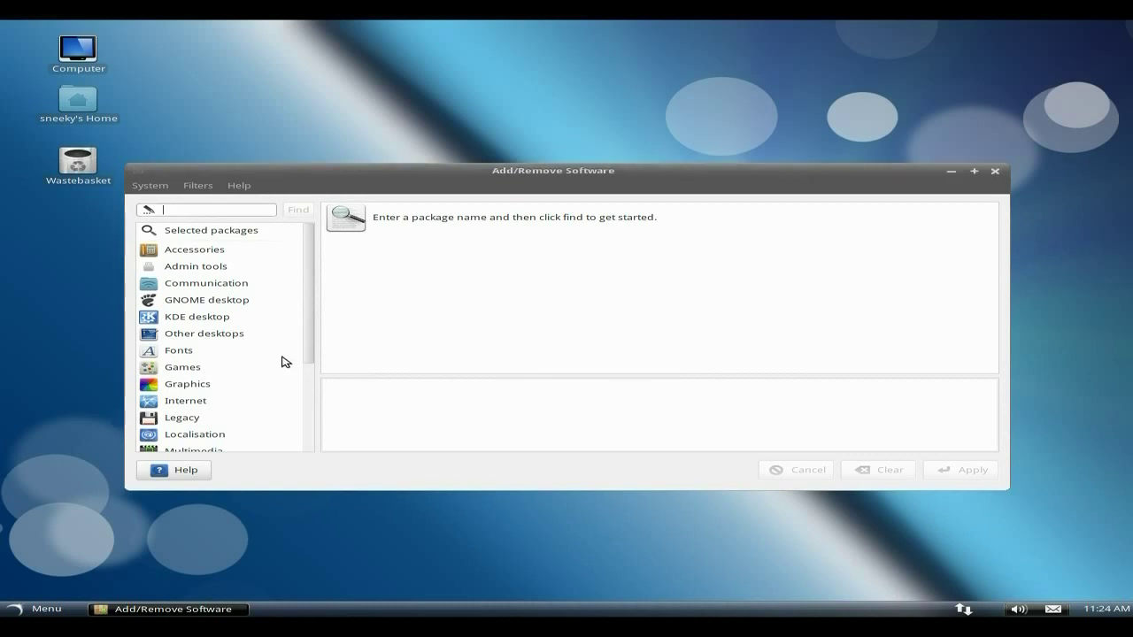
List the Graphics group packages and place the cursor in the search field
{"action": "scroll", "coordinate": [269, 330], "scroll_direction": "down", "scroll_amount": 3}
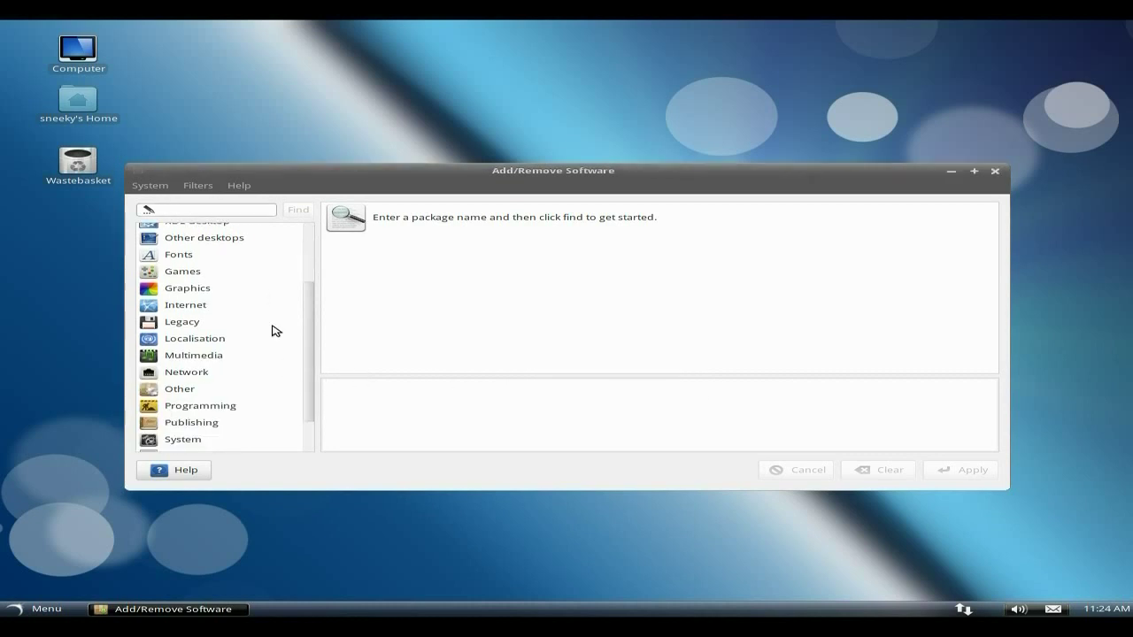
{"action": "left_click", "coordinate": [194, 291]}
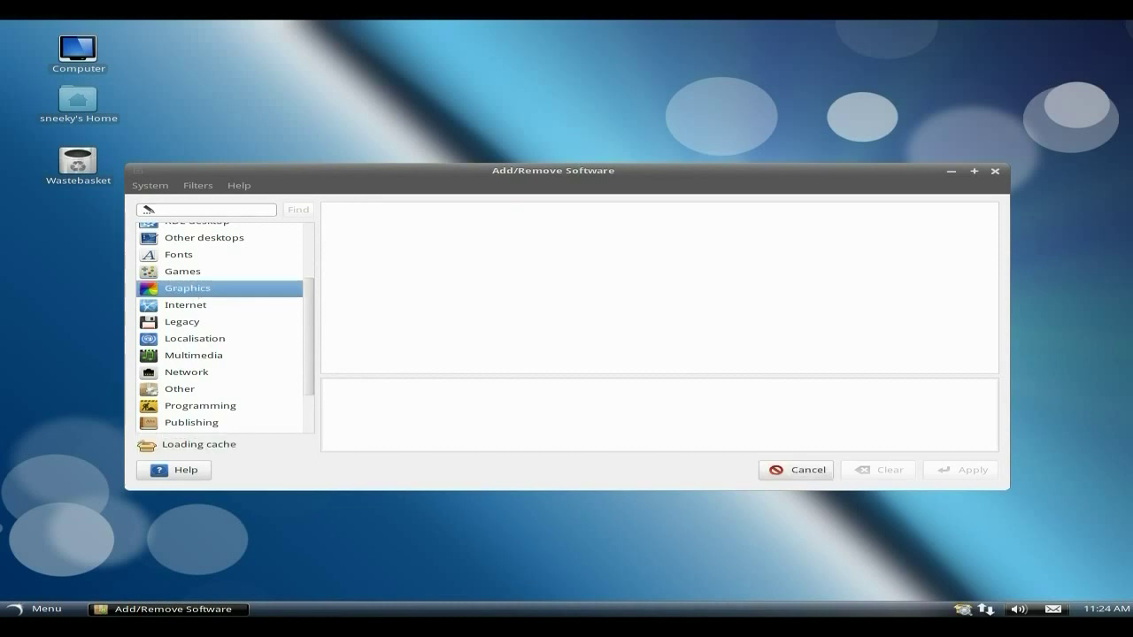
{"action": "left_click", "coordinate": [148, 206]}
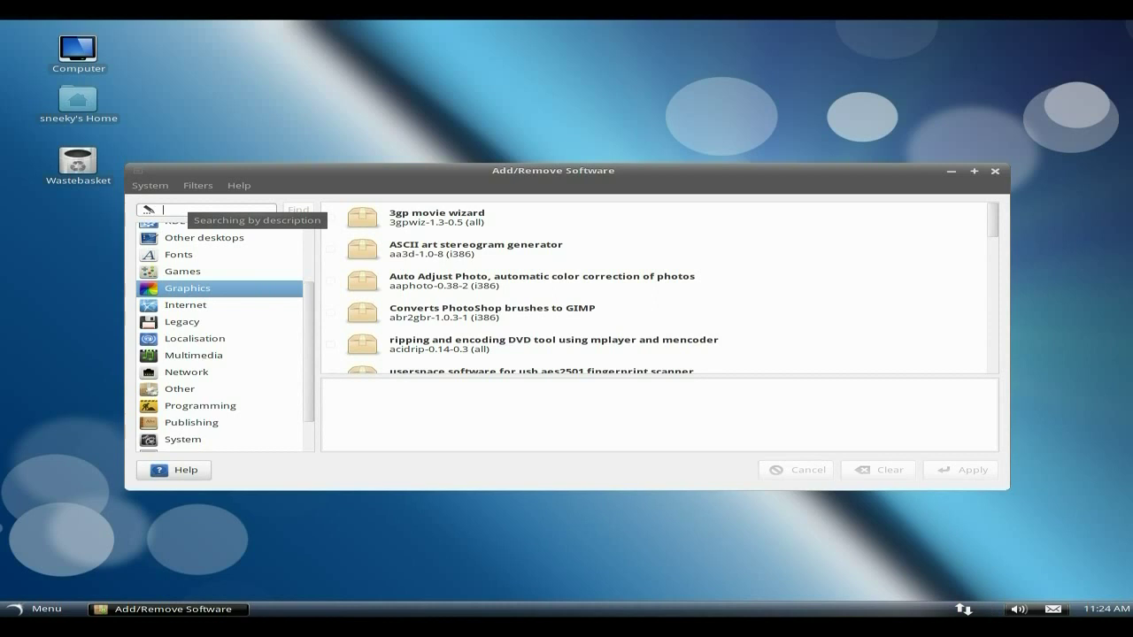
Search packages for 'gim' and mark the GIMP package for installation
{"action": "type", "text": "gimp"}
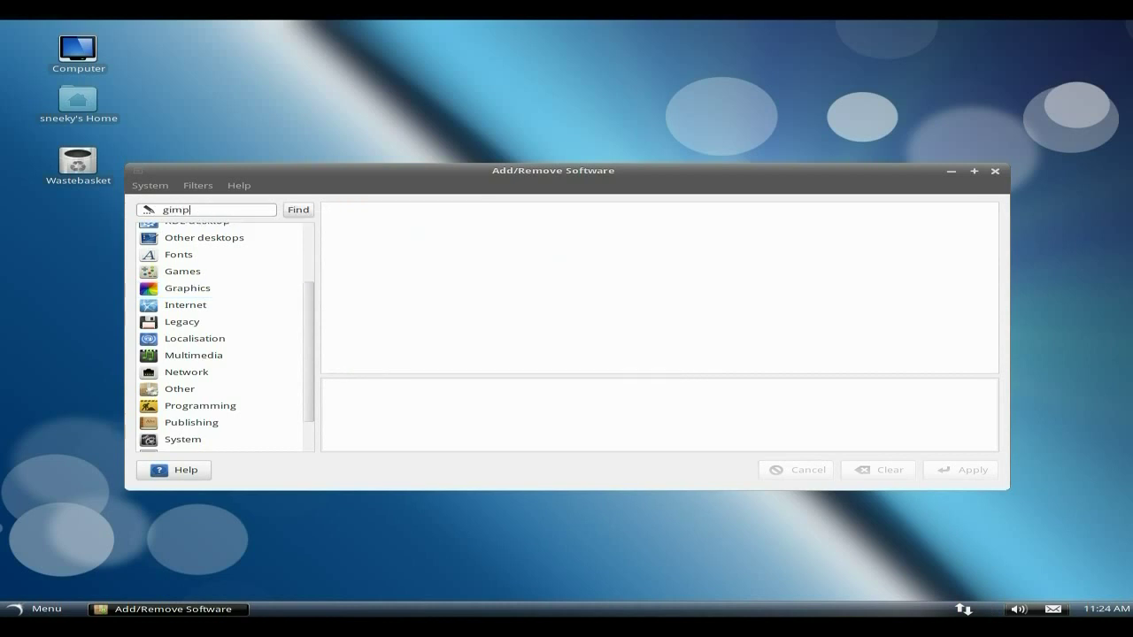
{"action": "left_click", "coordinate": [297, 210]}
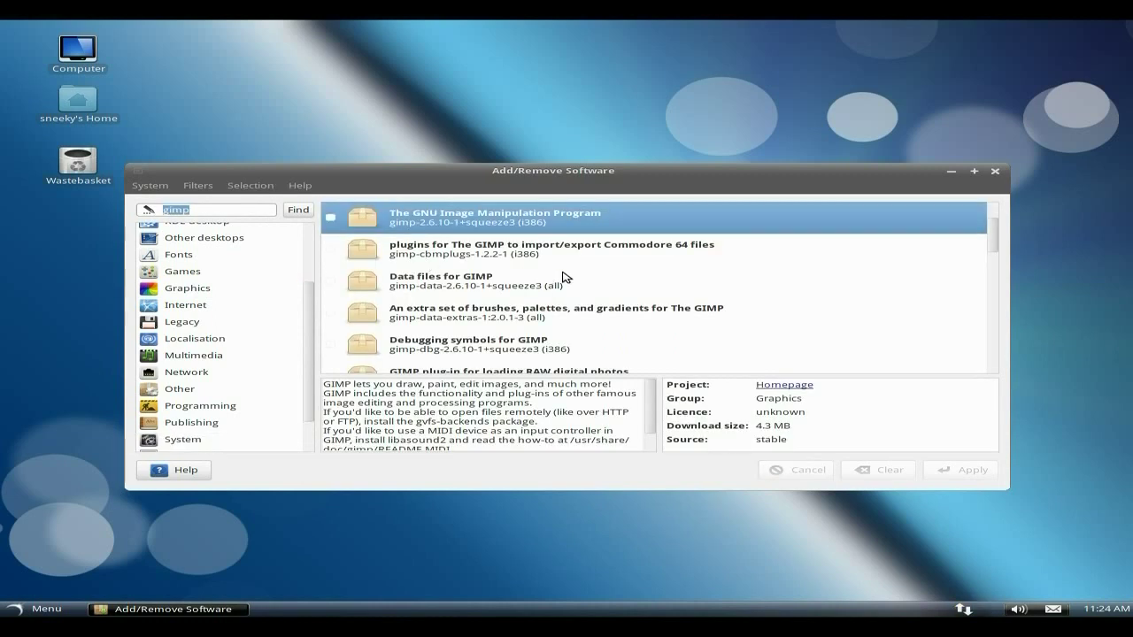
{"action": "left_click", "coordinate": [329, 218]}
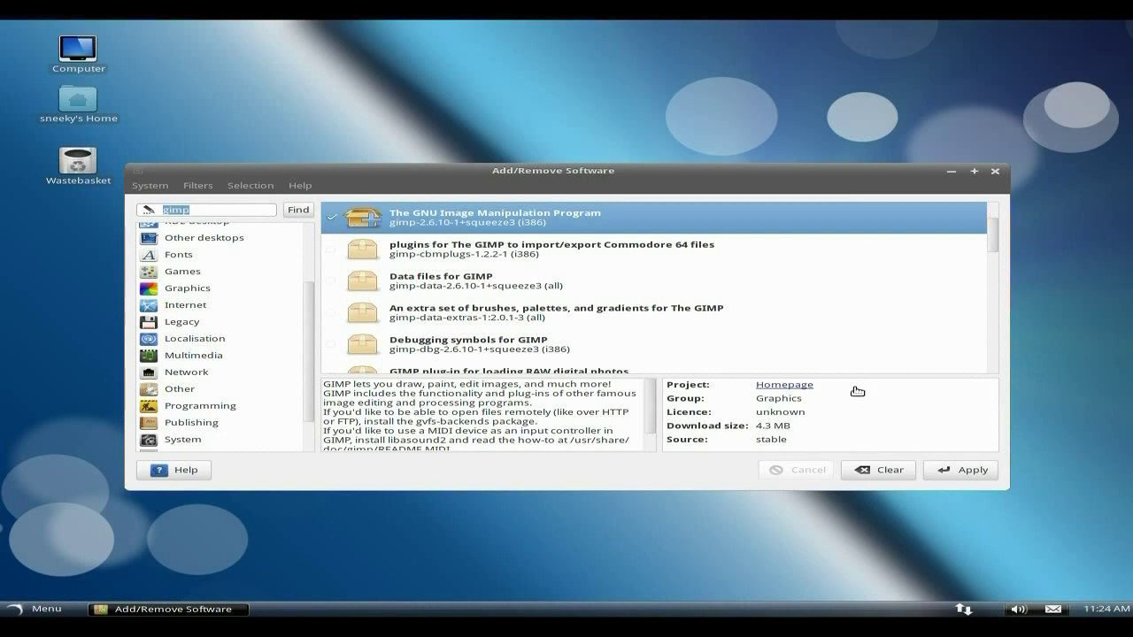
Apply the GIMP installation, accepting its extra required packages and authenticating with the password
{"action": "left_click", "coordinate": [954, 476]}
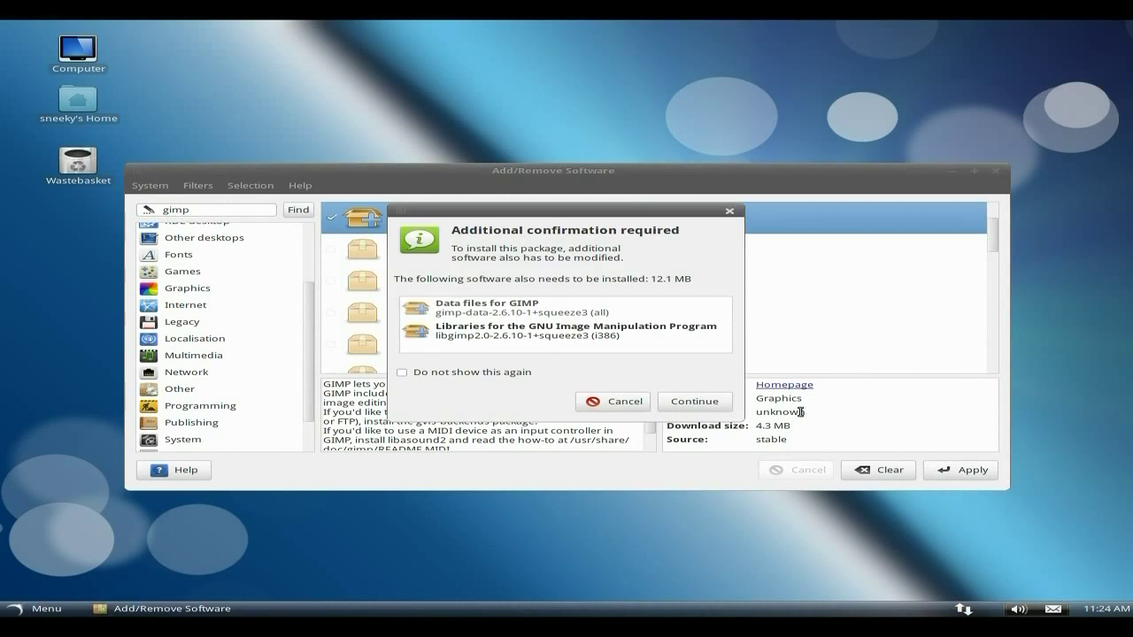
{"action": "left_click", "coordinate": [691, 403]}
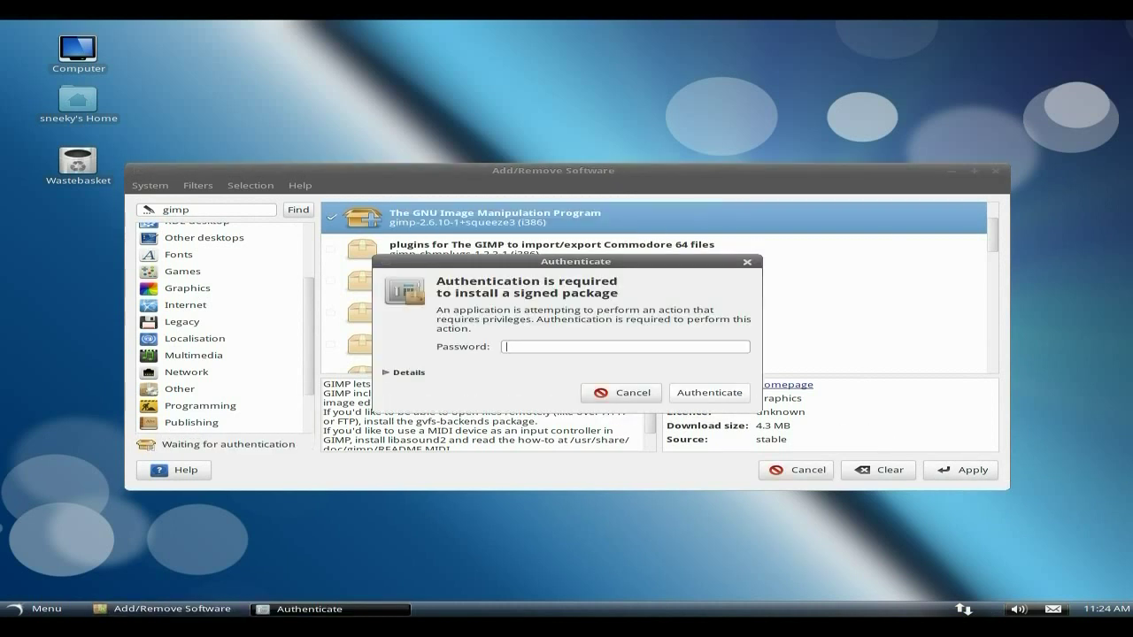
{"action": "key", "text": "Return"}
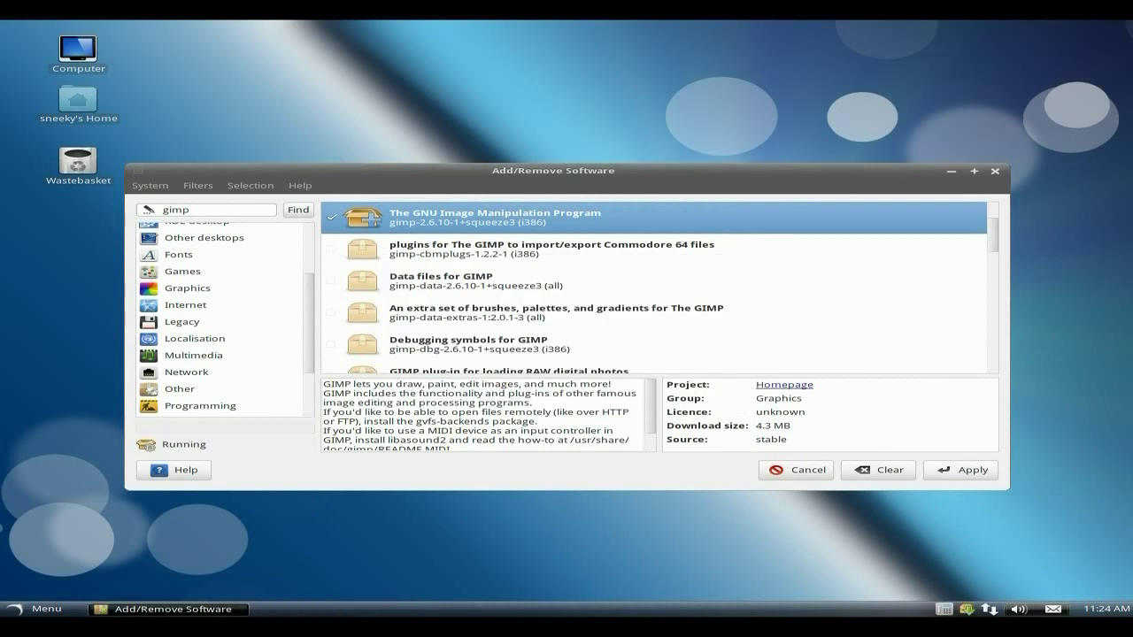
{"action": "left_click", "coordinate": [978, 475]}
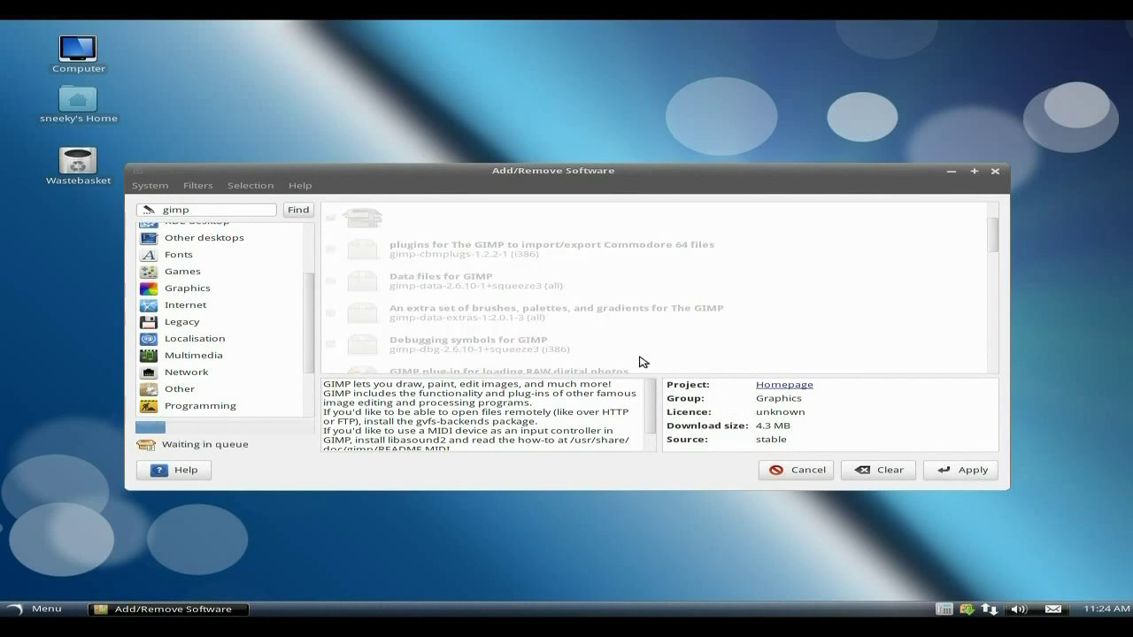
{"action": "left_click_drag", "start_coordinate": [577, 174], "coordinate": [592, 105]}
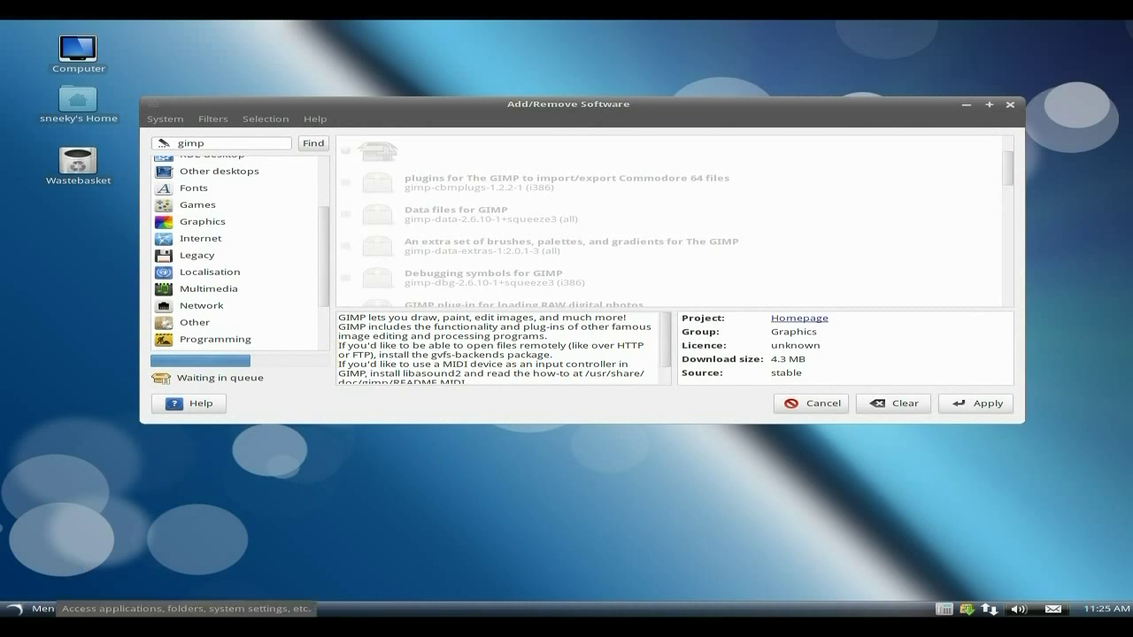
Launch Firefox Web Browser from the Internet menu and maximise its window
{"action": "left_click", "coordinate": [46, 609]}
{"action": "mouse_move", "coordinate": [80, 352]}
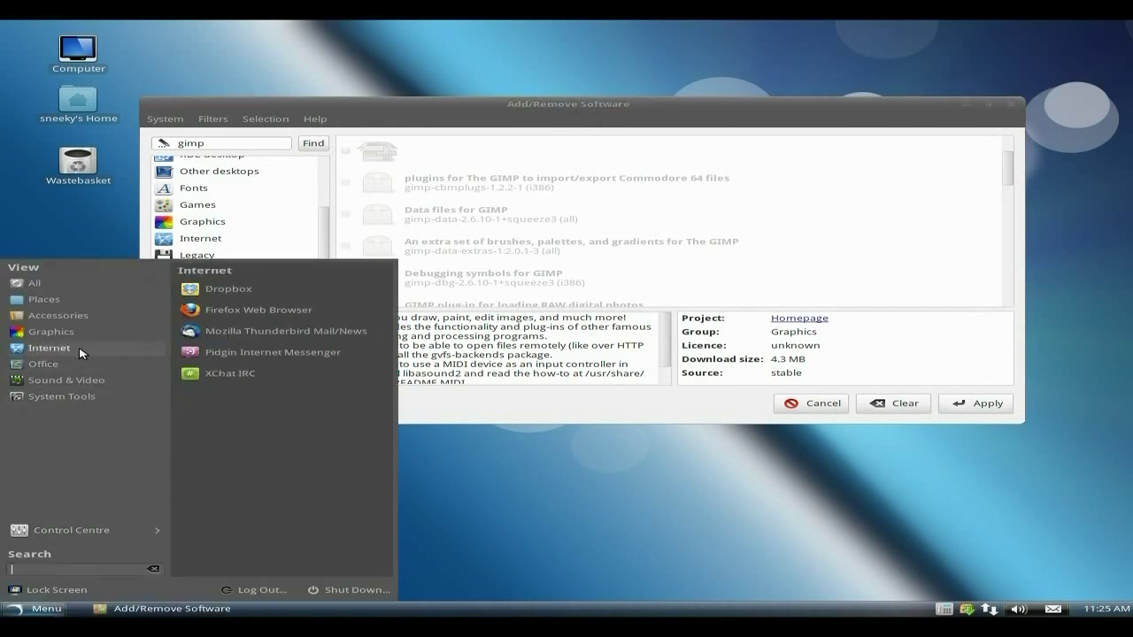
{"action": "left_click", "coordinate": [345, 311]}
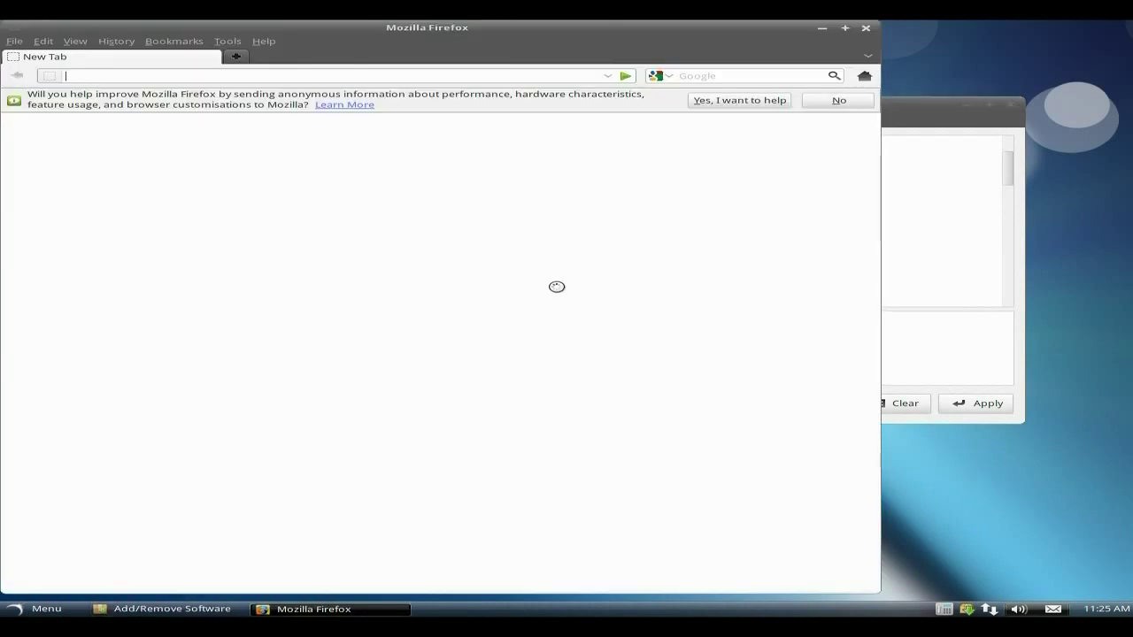
{"action": "left_click", "coordinate": [845, 27]}
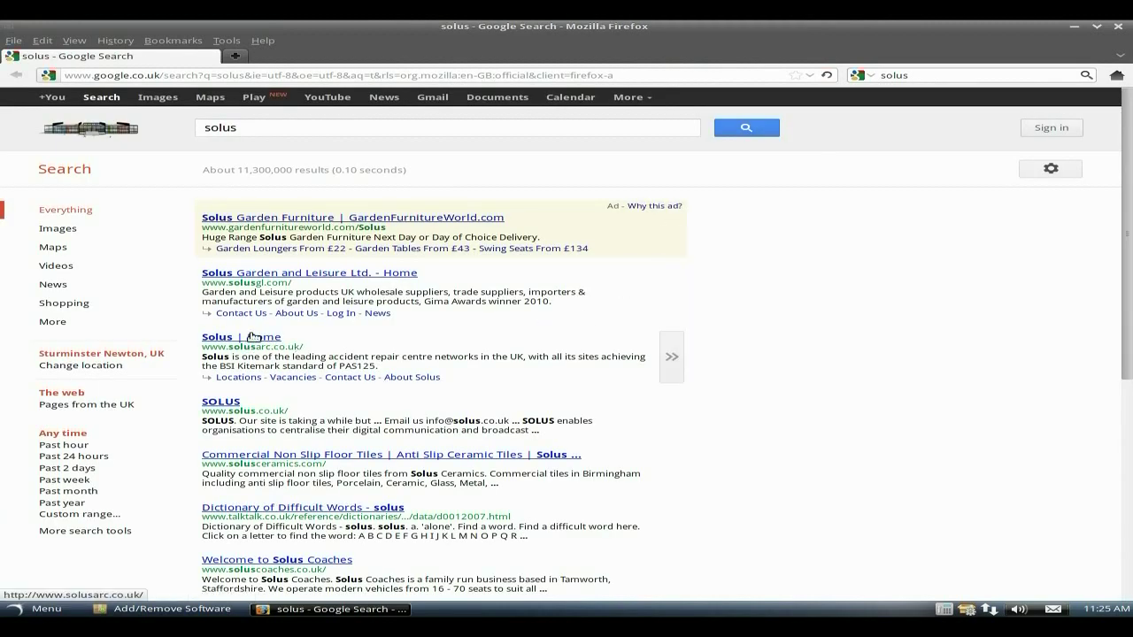
Search Google for 'solus os'
{"action": "scroll", "coordinate": [296, 382], "scroll_direction": "down", "scroll_amount": 1}
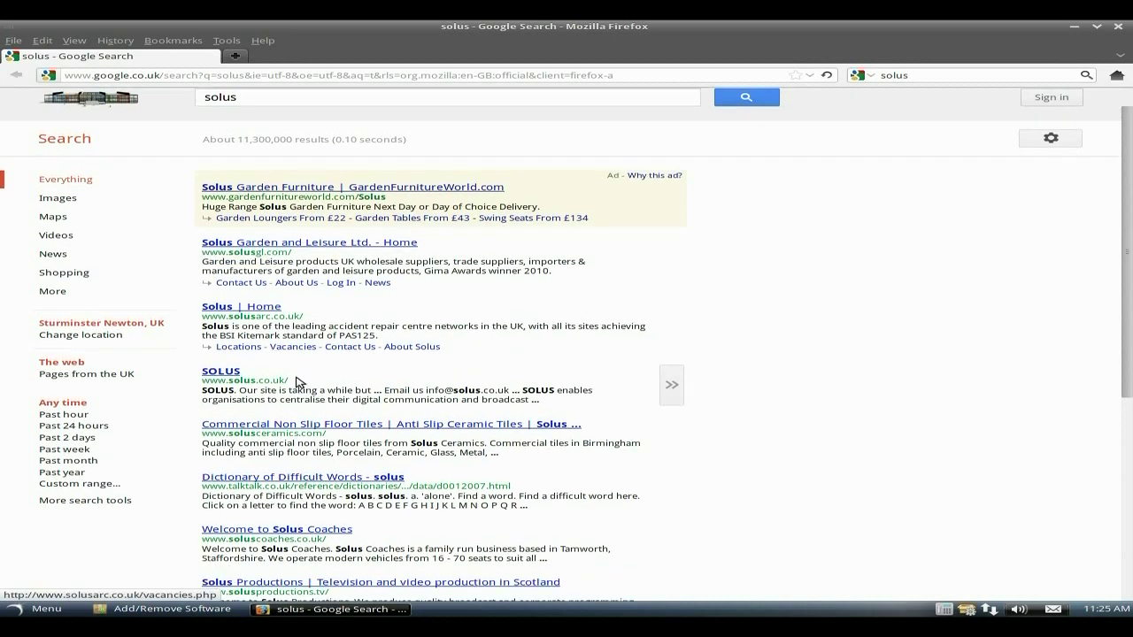
{"action": "scroll", "coordinate": [564, 366], "scroll_direction": "down", "scroll_amount": 1}
{"action": "scroll", "coordinate": [564, 359], "scroll_direction": "up", "scroll_amount": 2}
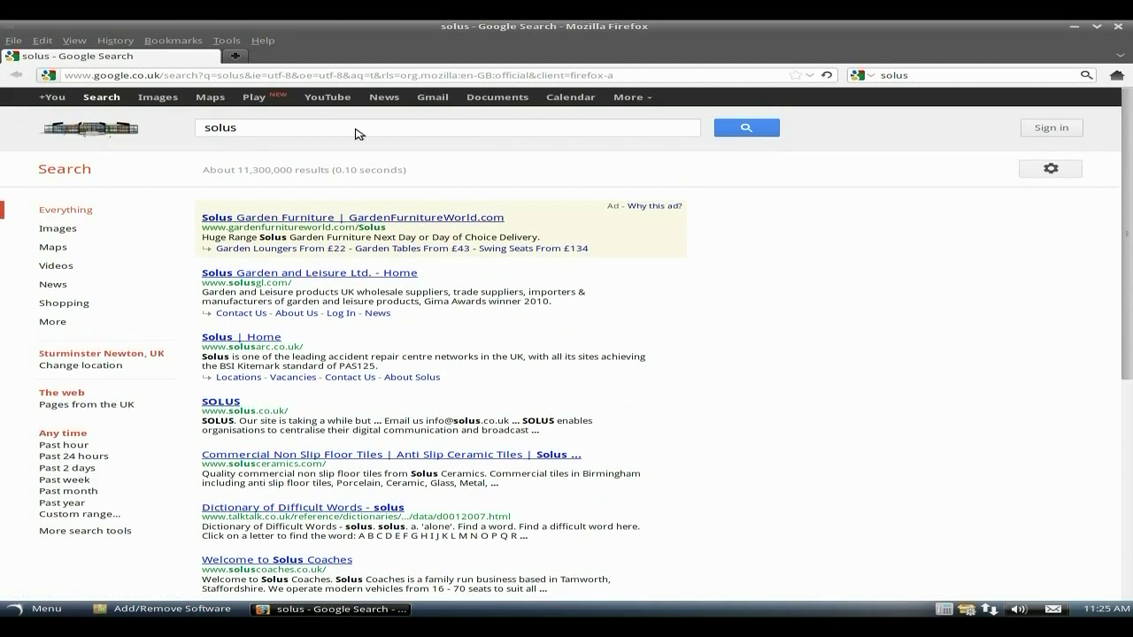
{"action": "left_click", "coordinate": [286, 128]}
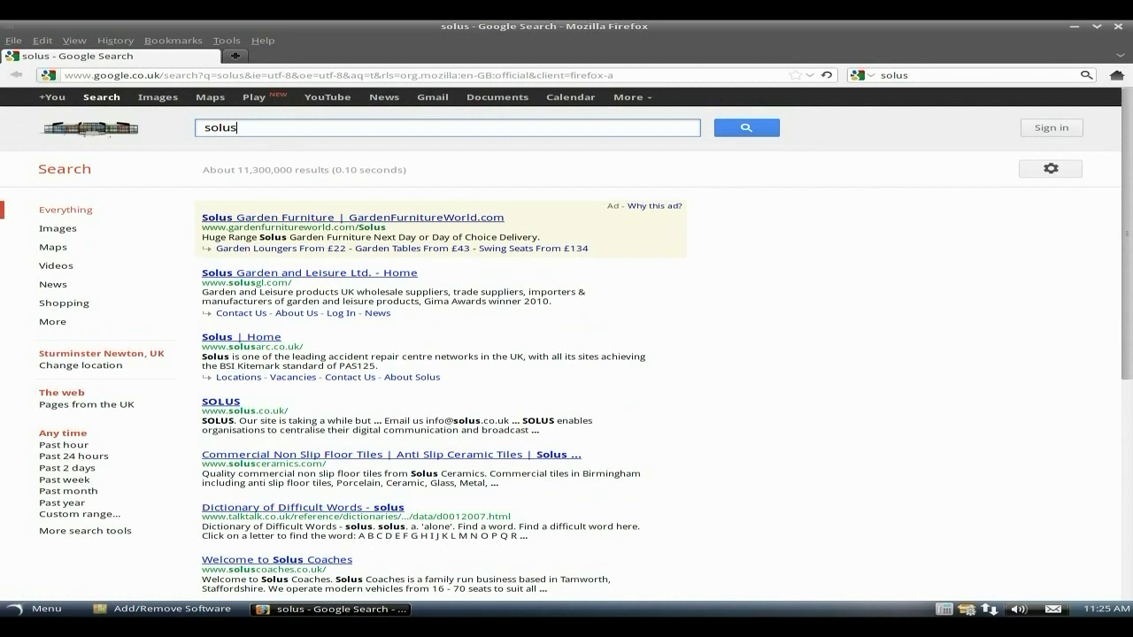
{"action": "type", "text": "os"}
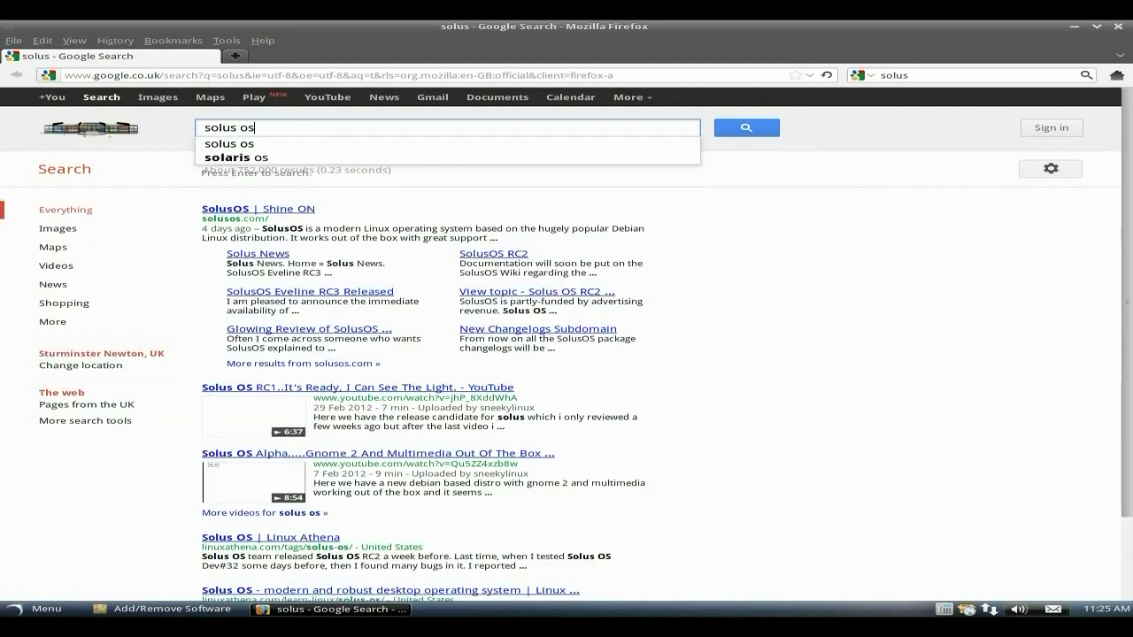
{"action": "key", "text": "Return"}
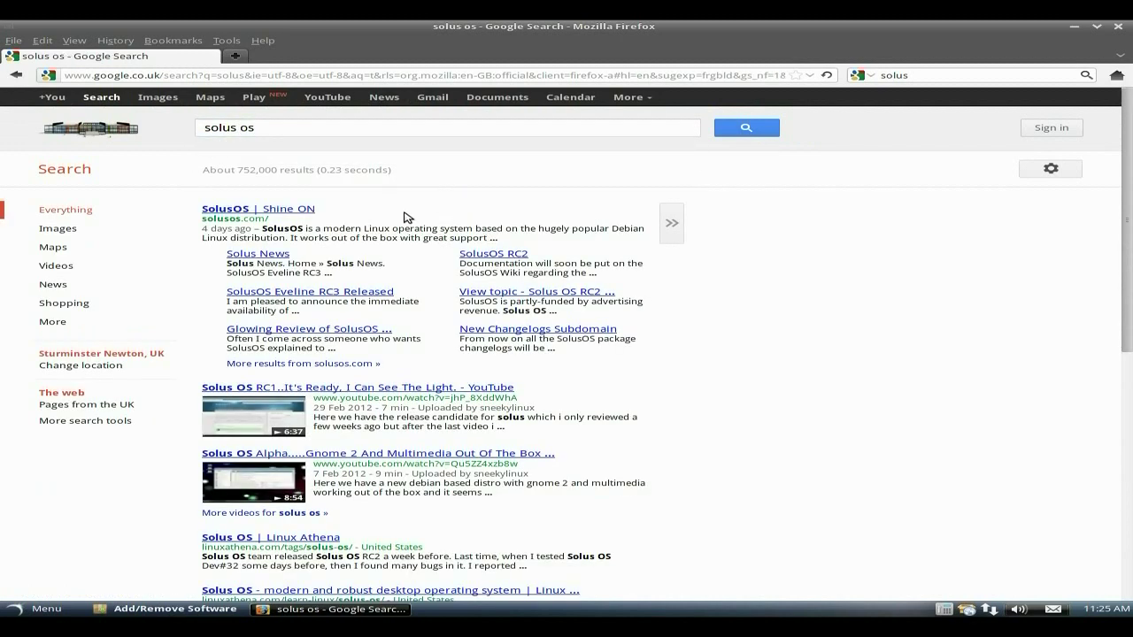
Open the 'SolusOS | Shine ON' result and scroll through the solusos.com homepage
{"action": "left_click", "coordinate": [281, 210]}
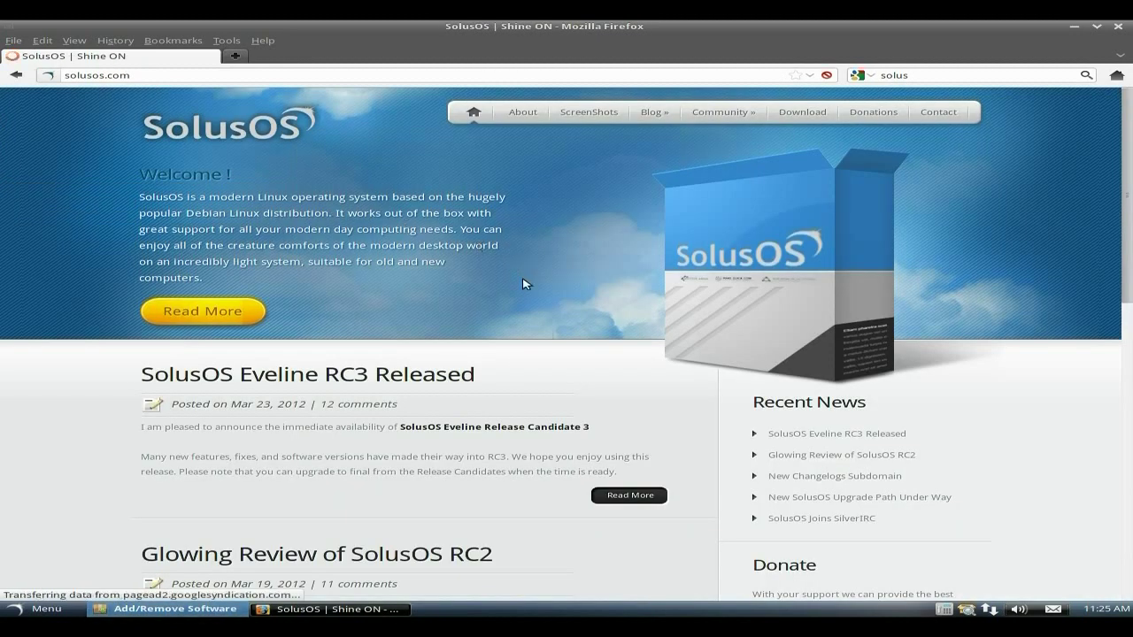
{"action": "scroll", "coordinate": [334, 323], "scroll_direction": "down", "scroll_amount": 1}
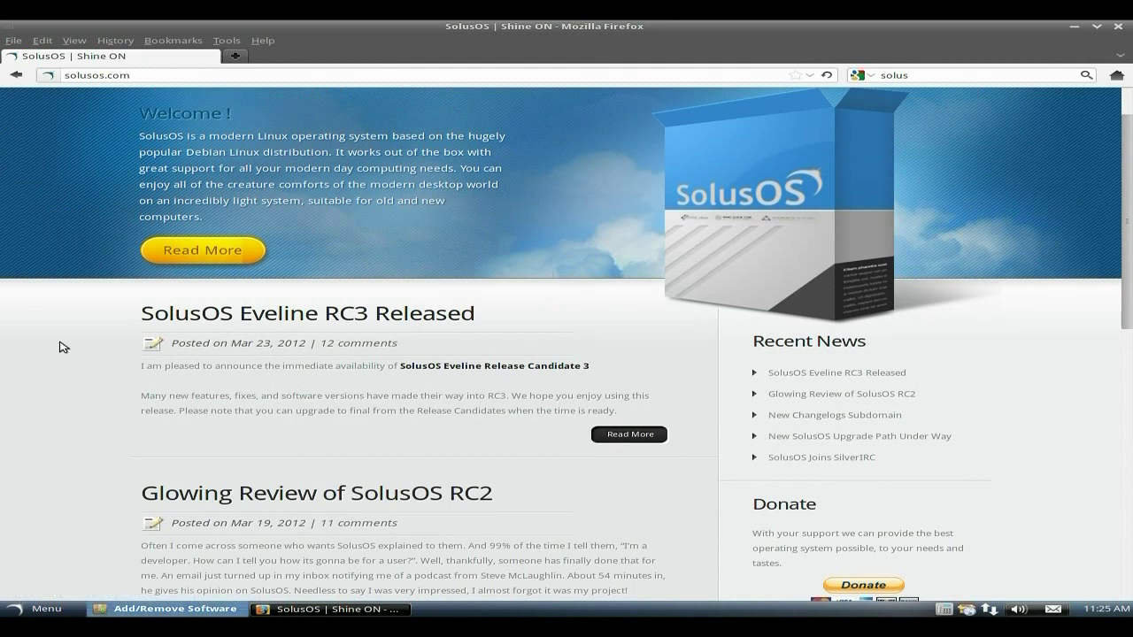
{"action": "scroll", "coordinate": [69, 344], "scroll_direction": "down", "scroll_amount": 1}
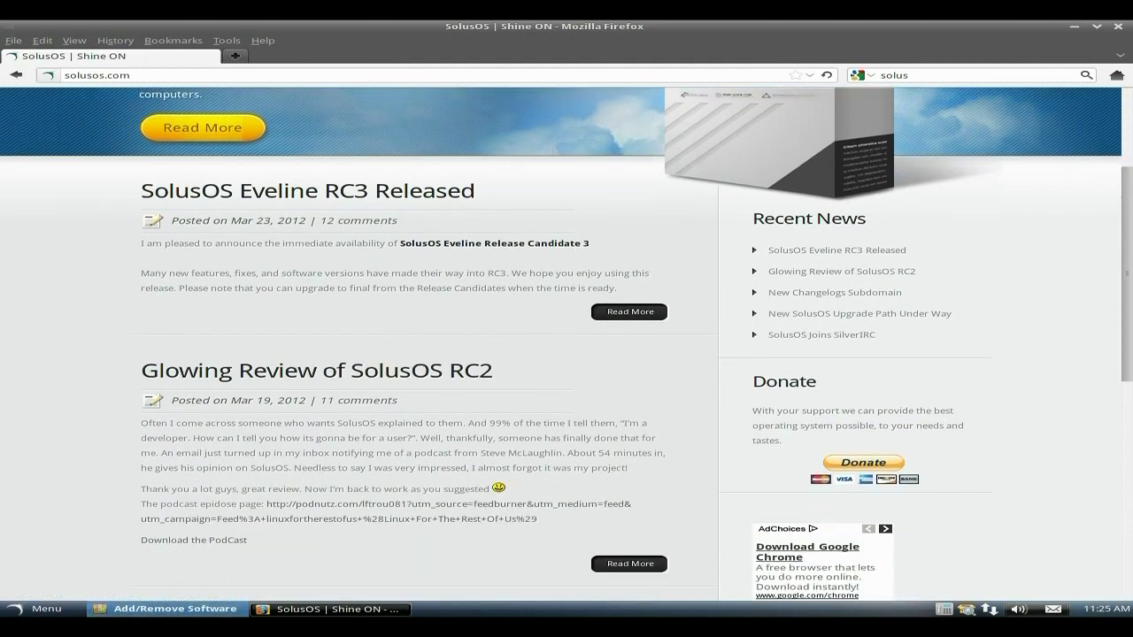
{"action": "scroll", "coordinate": [69, 344], "scroll_direction": "up", "scroll_amount": 2}
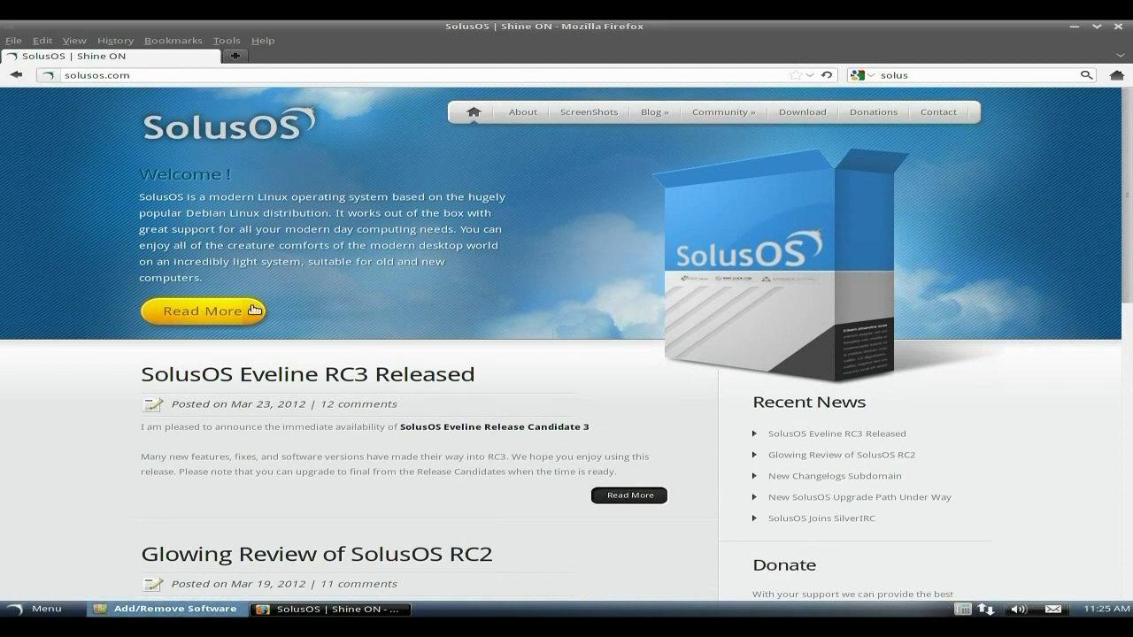
Close Firefox, choose Run for GIMP in the 'Run new application?' prompt, then close the prompt
{"action": "left_click", "coordinate": [1116, 26]}
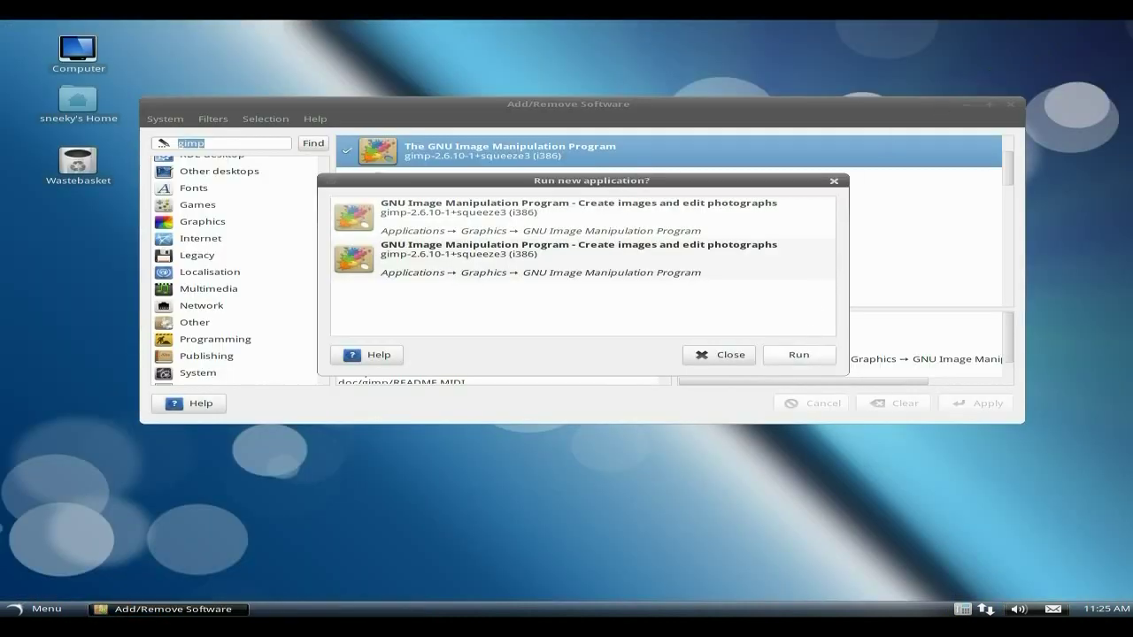
{"action": "left_click", "coordinate": [798, 354]}
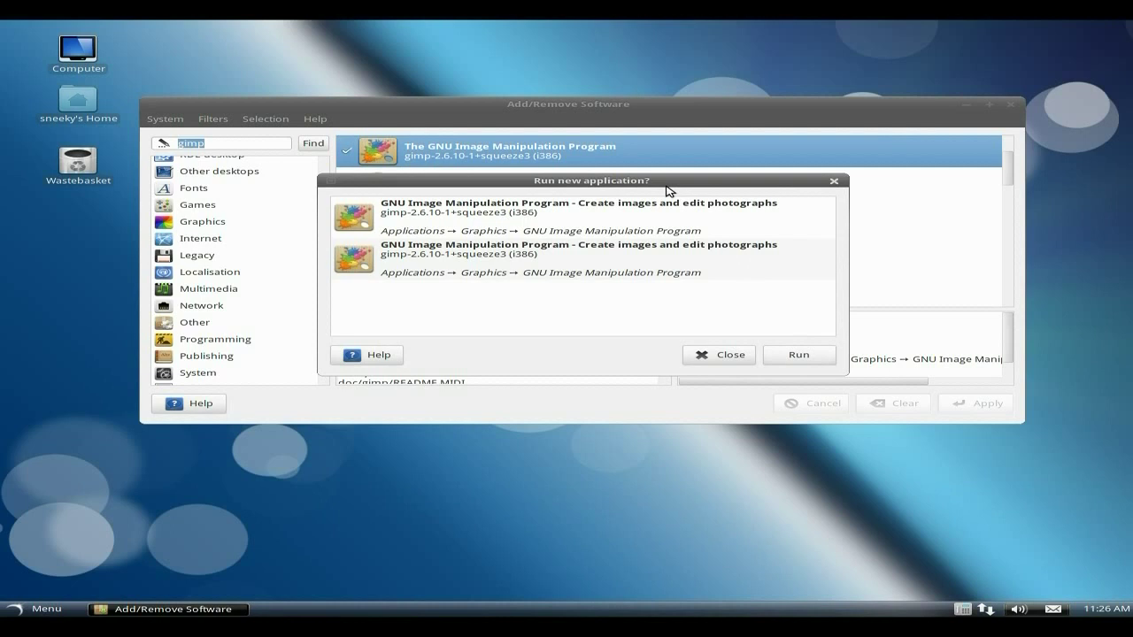
{"action": "left_click_drag", "start_coordinate": [666, 184], "coordinate": [646, 339]}
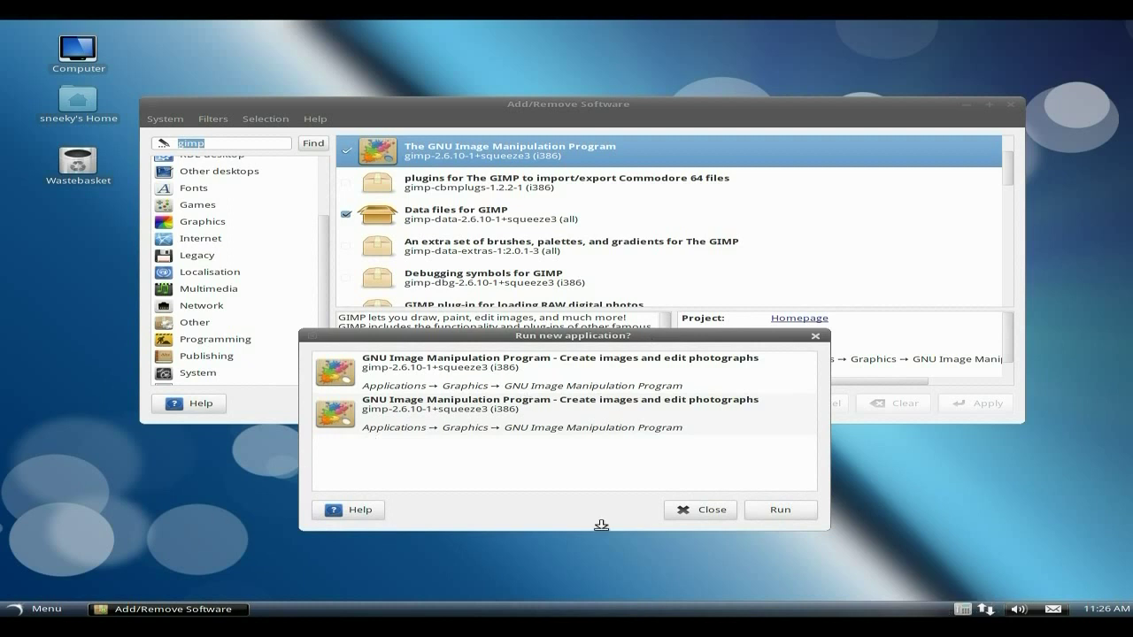
{"action": "left_click", "coordinate": [683, 509]}
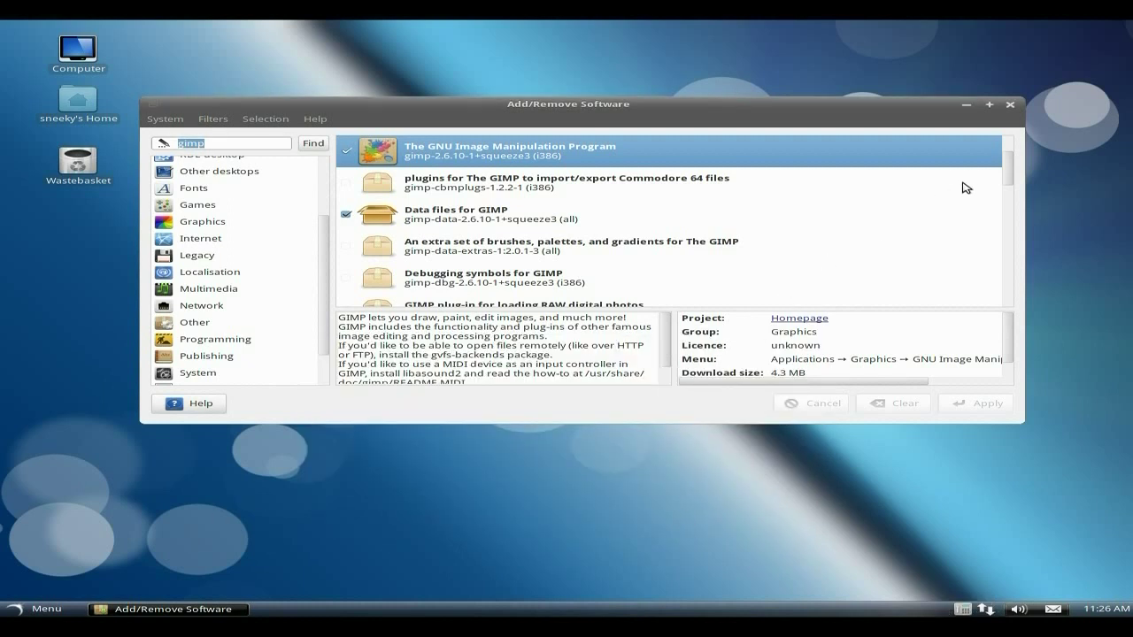
{"action": "left_click", "coordinate": [1009, 104]}
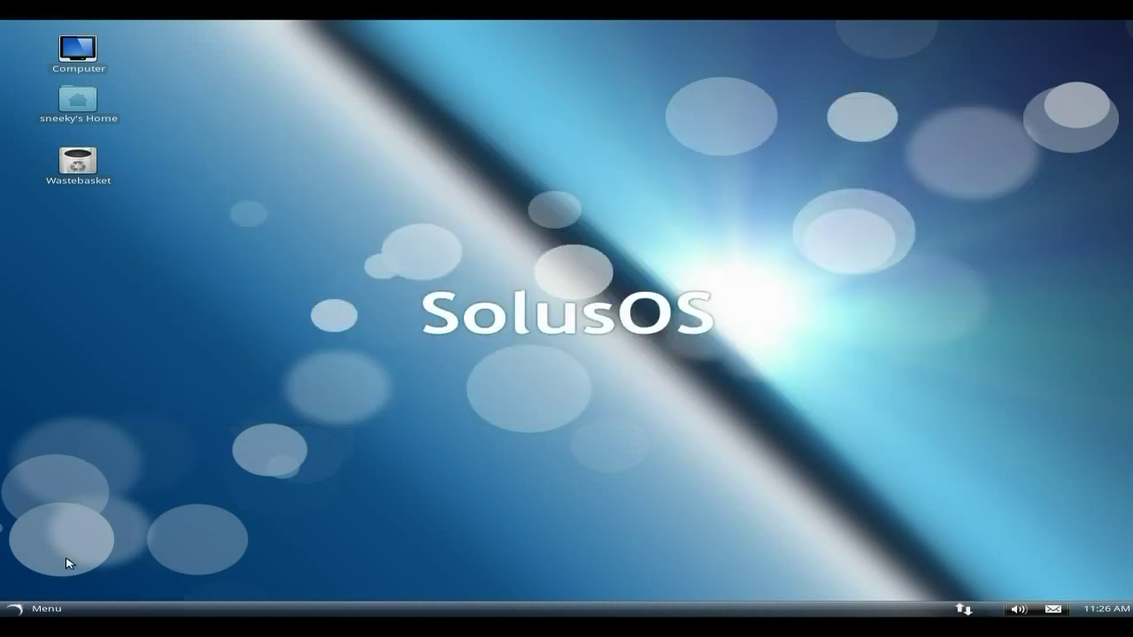
{"action": "left_click", "coordinate": [46, 607]}
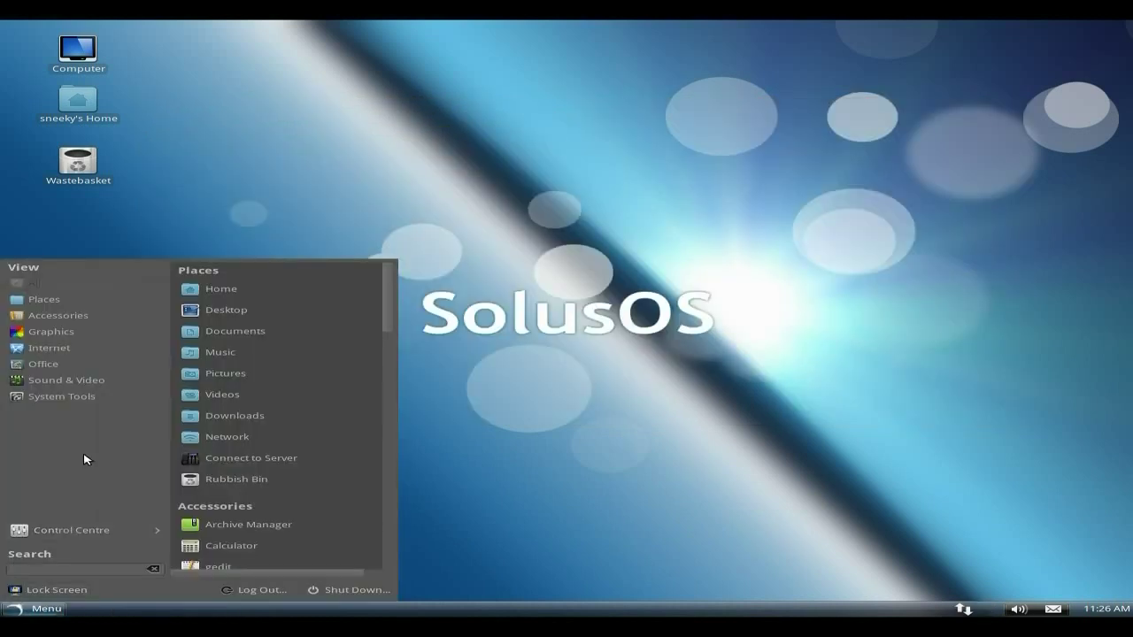
{"action": "mouse_move", "coordinate": [88, 382]}
{"action": "mouse_move", "coordinate": [84, 330]}
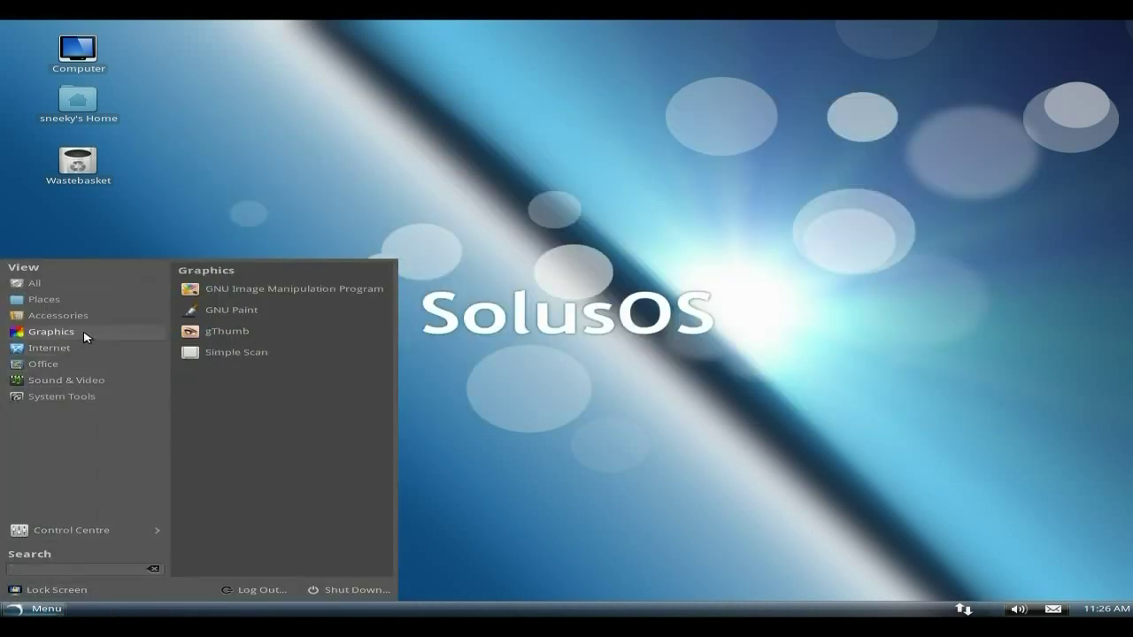
{"action": "left_click", "coordinate": [241, 292]}
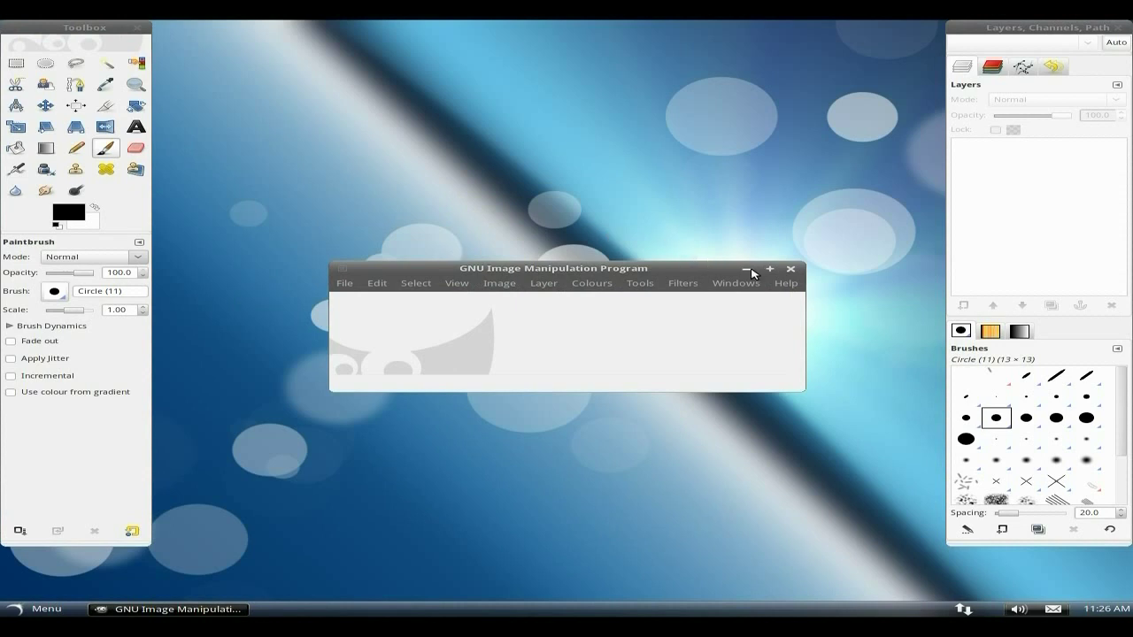
{"action": "left_click", "coordinate": [790, 269]}
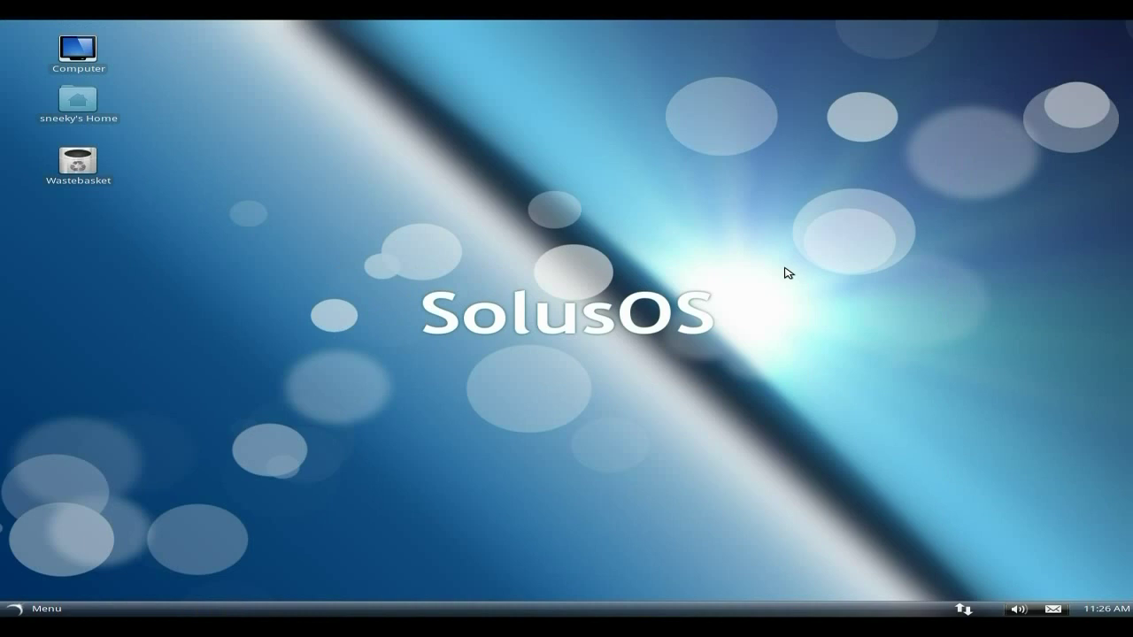